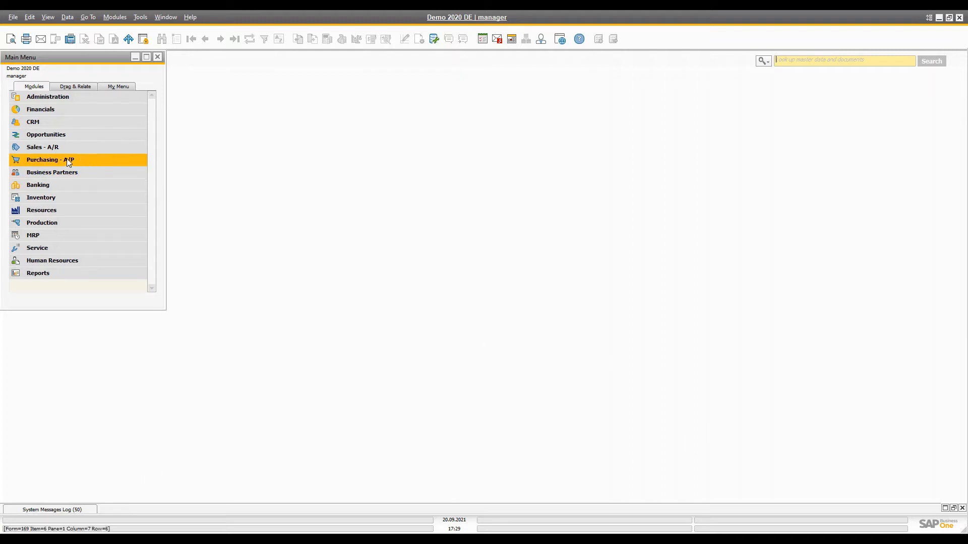
Step: Open a new sales order and select Ursulinengymnasium as the customer
left_click(47, 147)
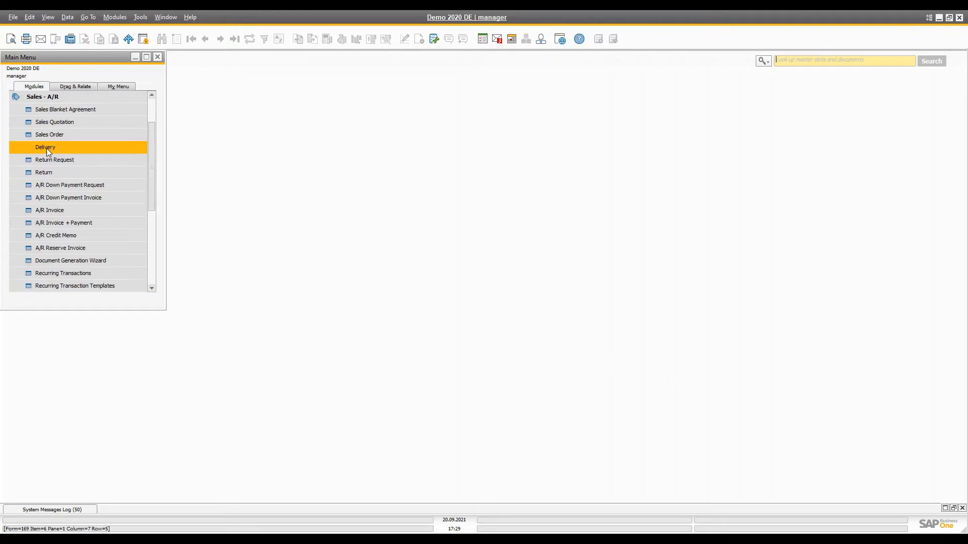
left_click(48, 138)
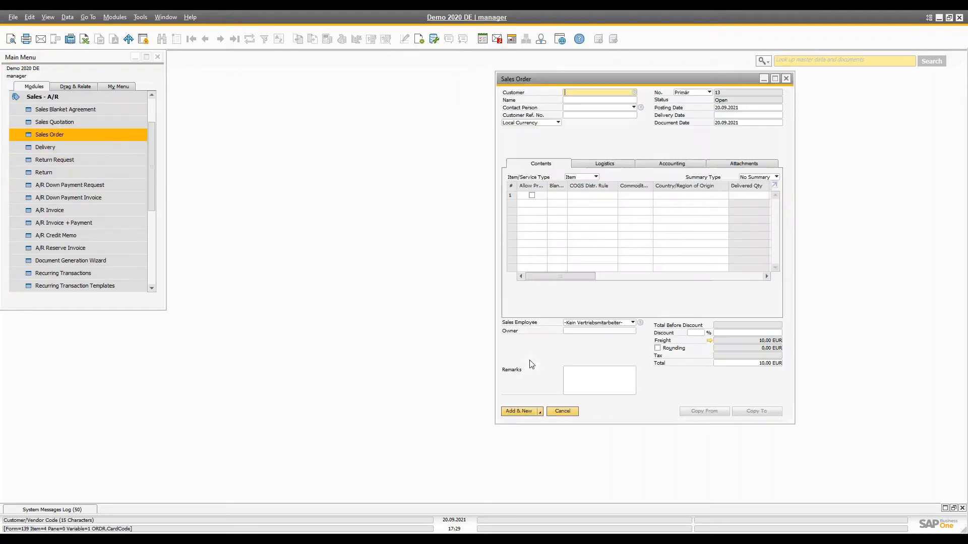
key("Tab")
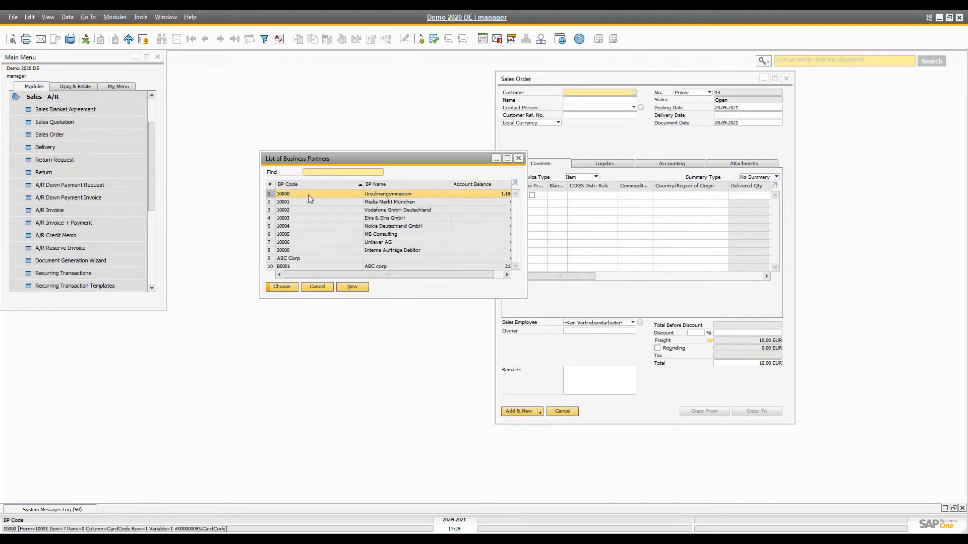
double_click(307, 194)
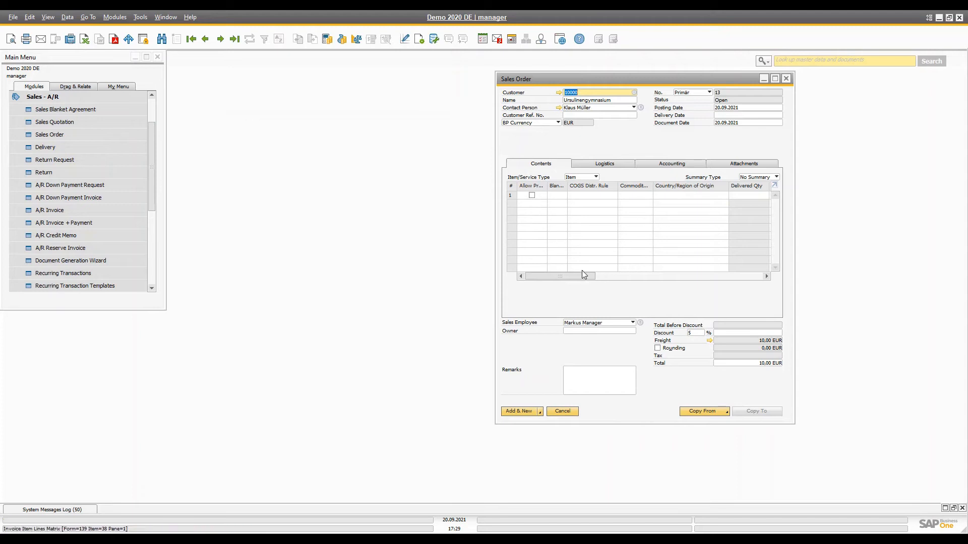
Step: Enter item 120002 in the sales order's first line and check its item master data
left_click_drag(581, 276, 619, 280)
left_click(703, 195)
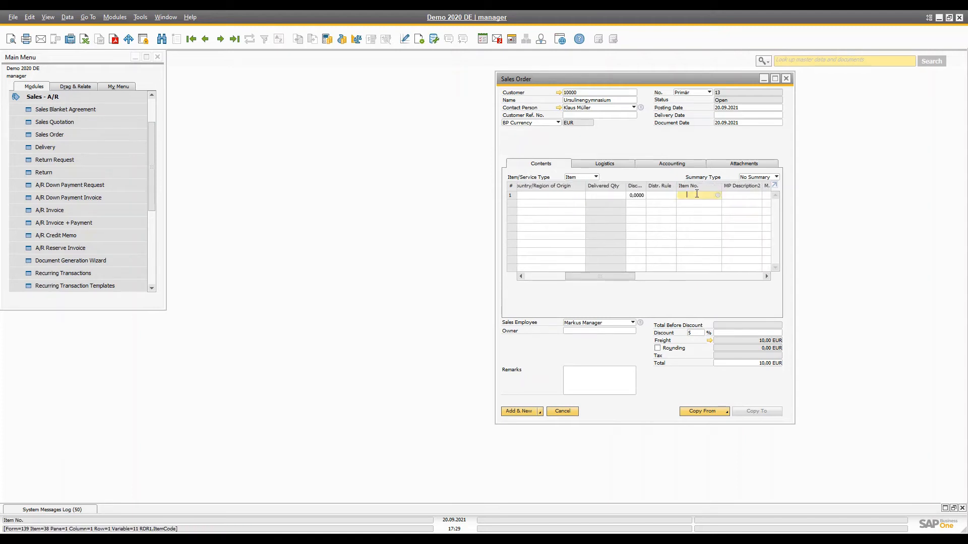
key("Tab")
left_click(480, 199)
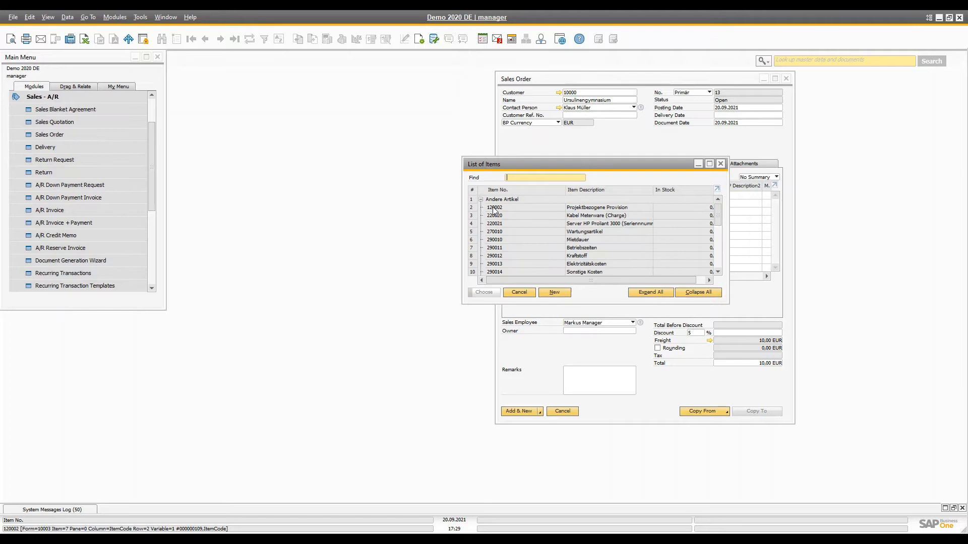
double_click(504, 207)
left_click_drag(586, 279, 610, 277)
left_click(597, 195)
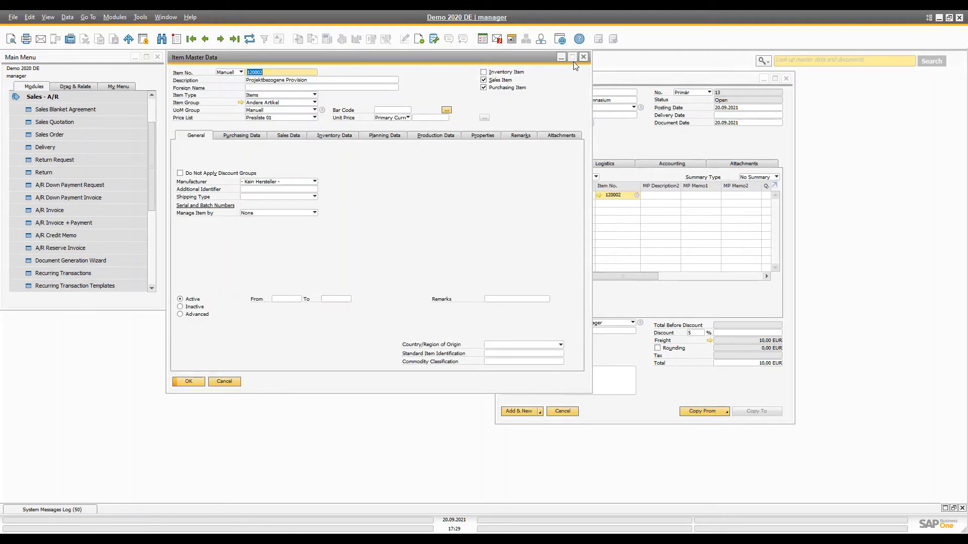
left_click(583, 57)
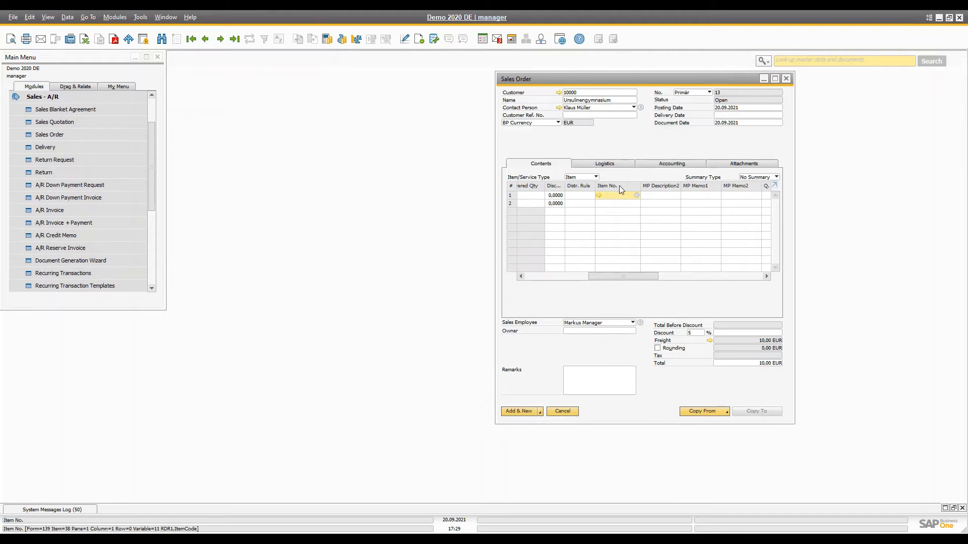
Step: Set the first sales order line's item to L0001 and check its item master data
type("01")
key("Tab")
key("Escape")
key("Tab")
key("Return")
key("Tab")
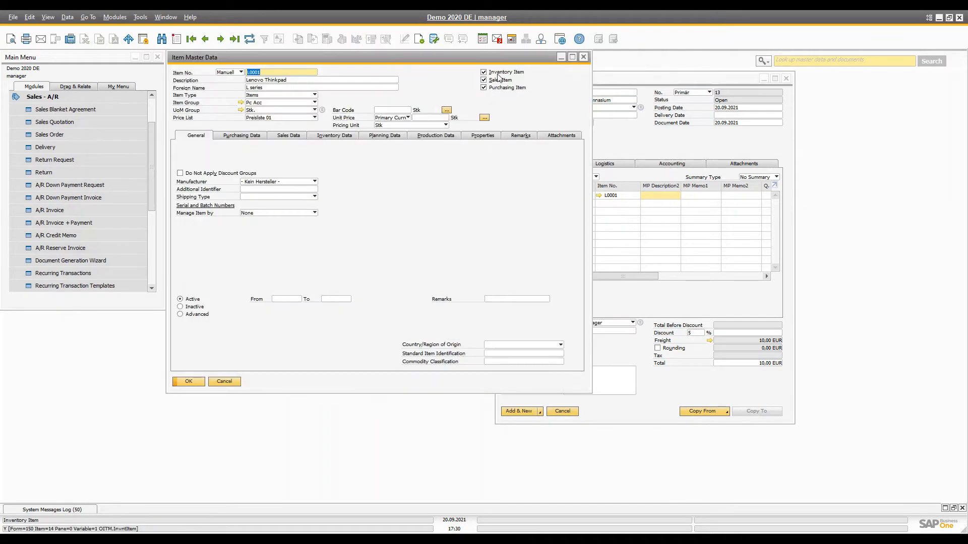
left_click(579, 59)
Step: Examine the warehouse on the sales order line and the order's ship-to and bill-to addresses
left_click_drag(632, 277, 754, 283)
left_click(745, 195)
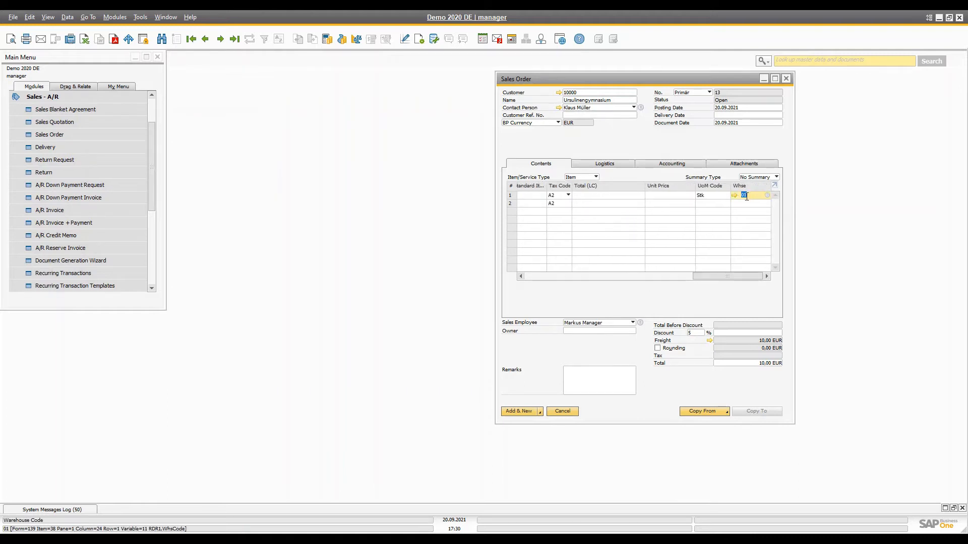
left_click(747, 196)
left_click(633, 298)
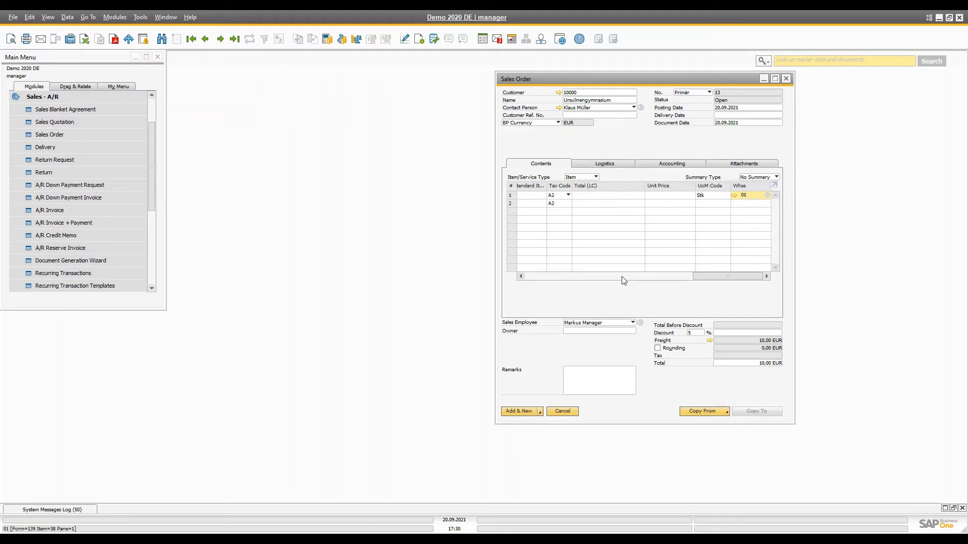
left_click(604, 163)
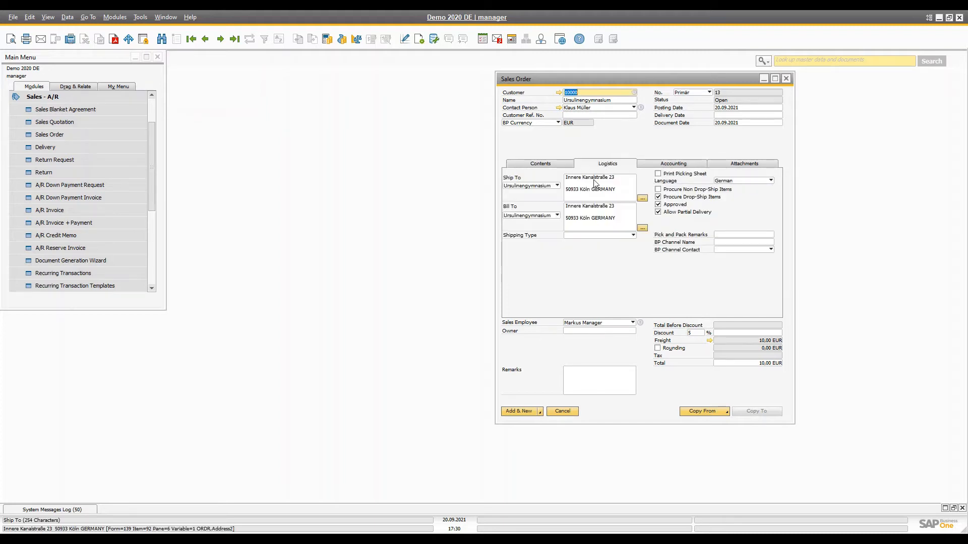
left_click(605, 218)
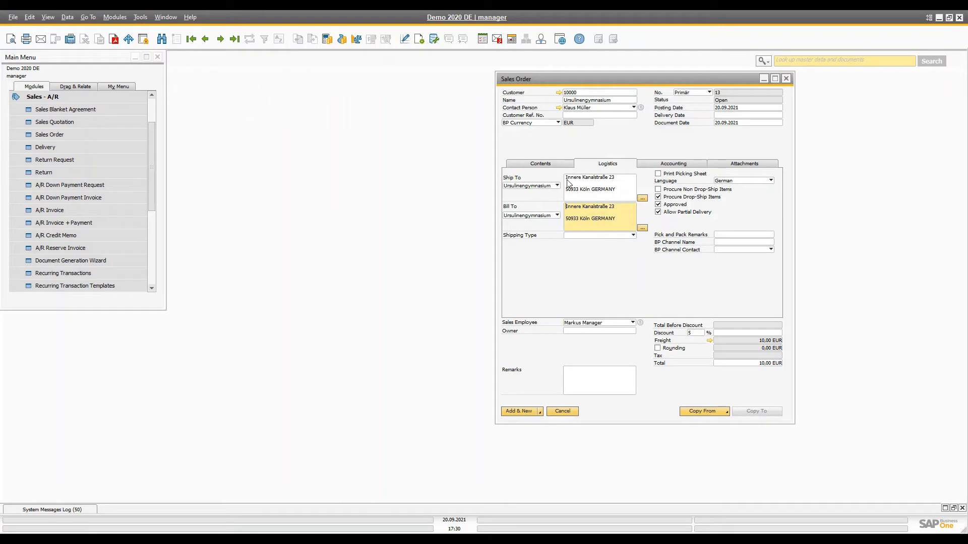
Step: Open a new purchase order and select the first vendor in the business partner list
left_click(41, 99)
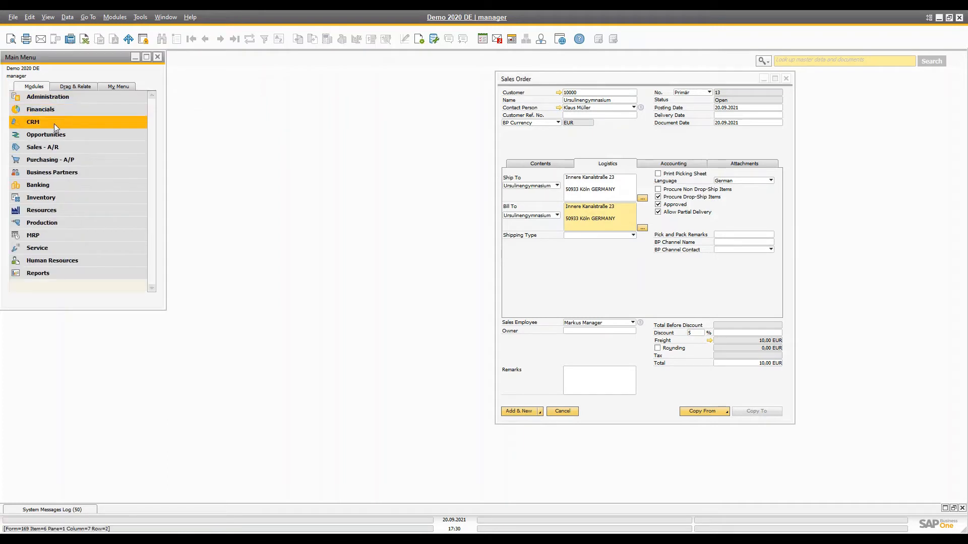
left_click(66, 156)
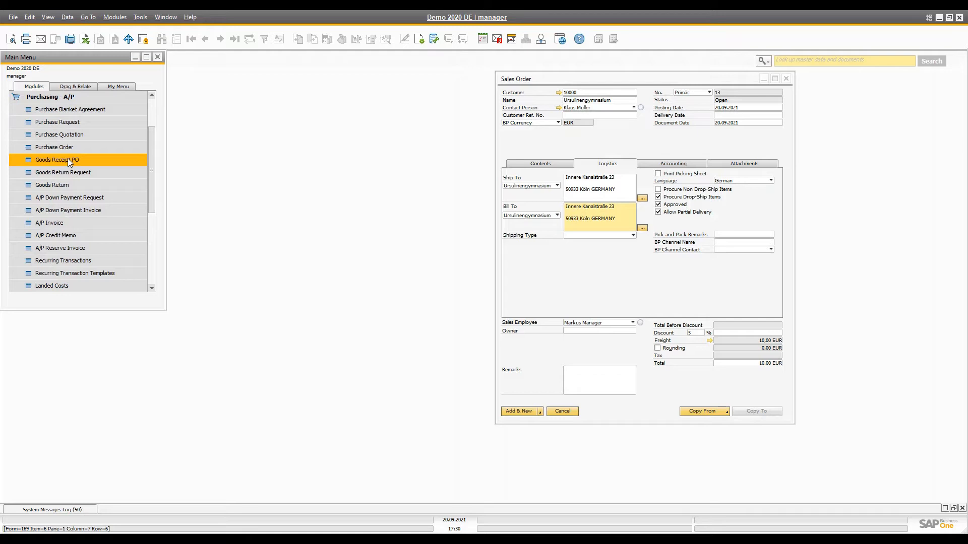
left_click(79, 149)
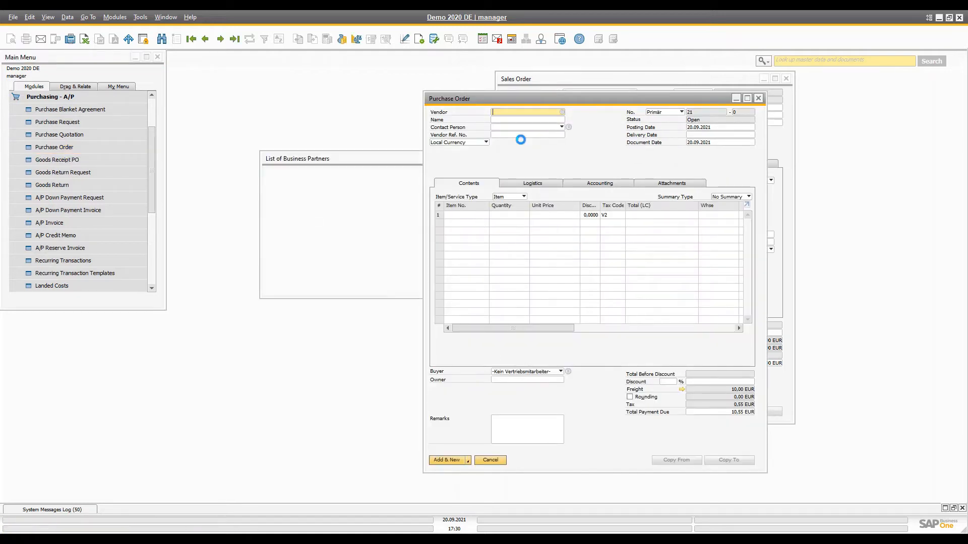
key("Tab")
double_click(288, 196)
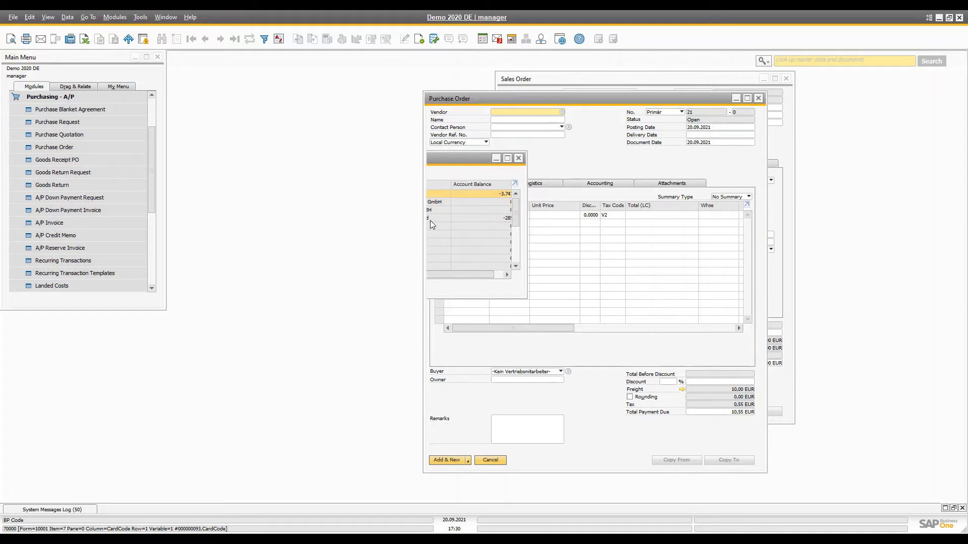
Step: Add item L0001 to the purchase order's first line
key("Tab")
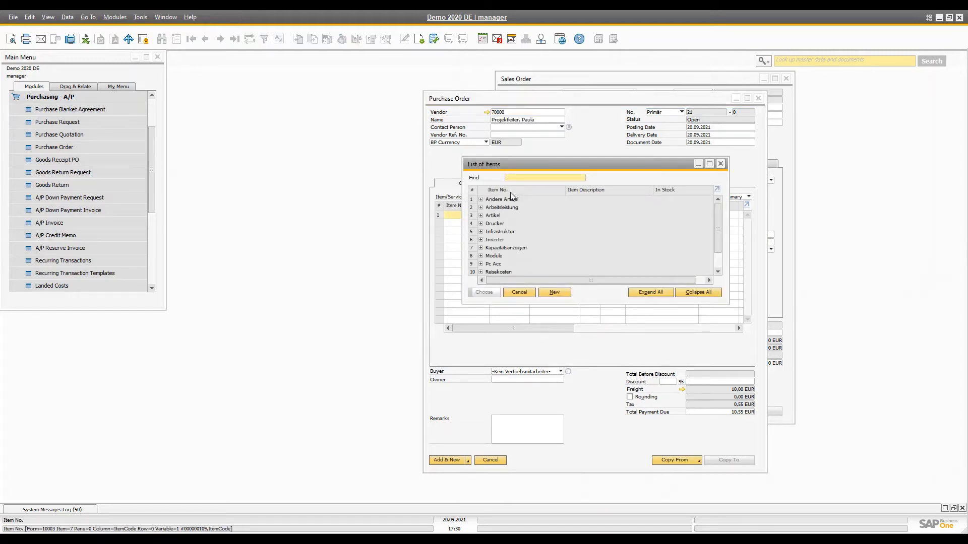
type("L0001")
key("Return")
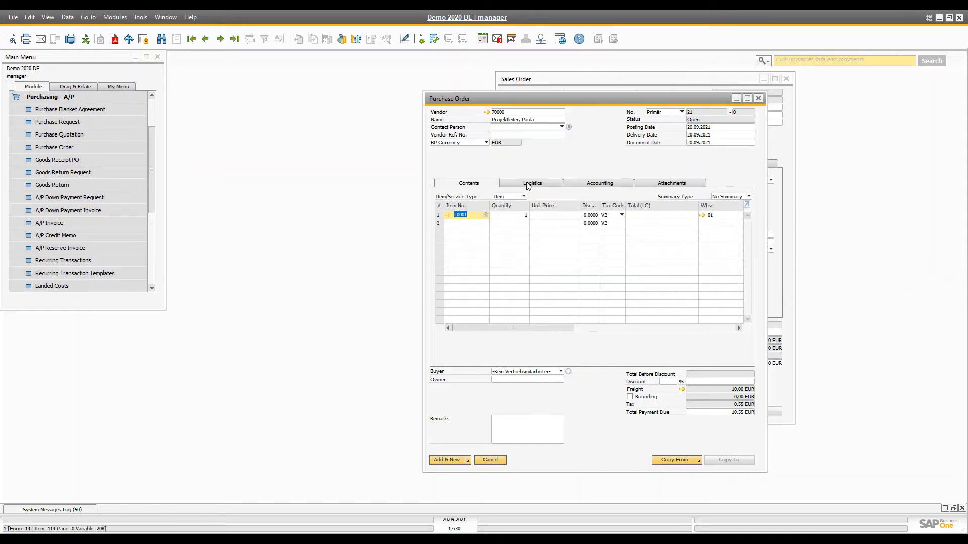
Step: Check the purchase order's logistics details and the master data of item L0001
left_click(528, 185)
left_click(468, 184)
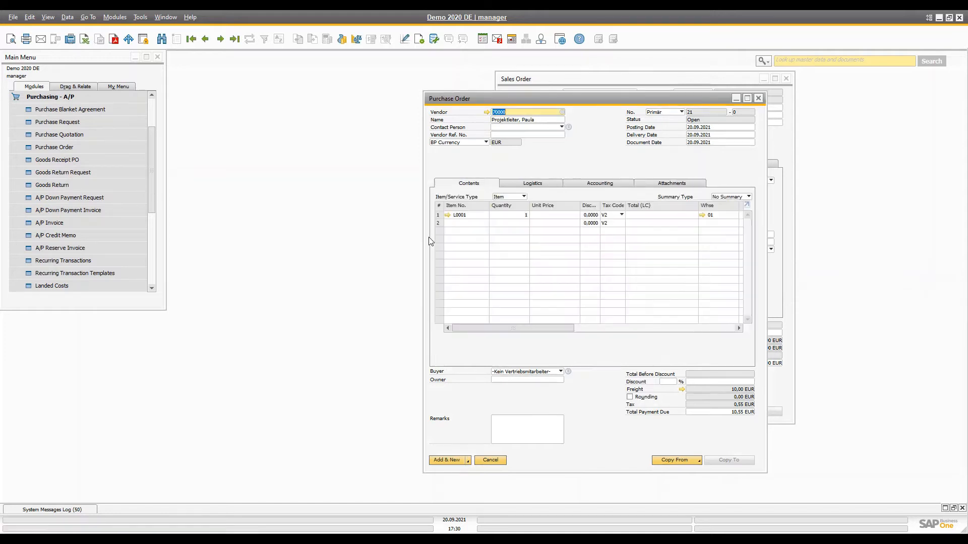
left_click(448, 215)
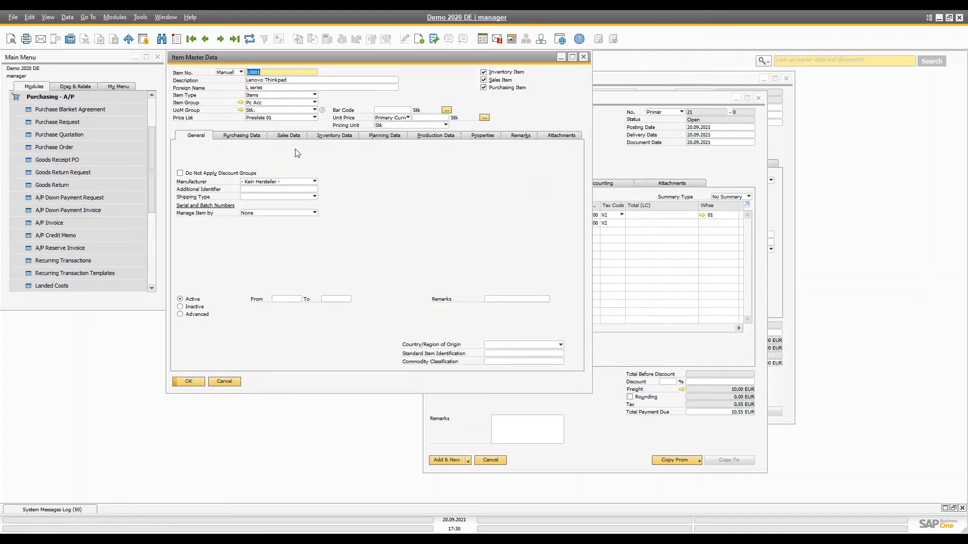
left_click(583, 57)
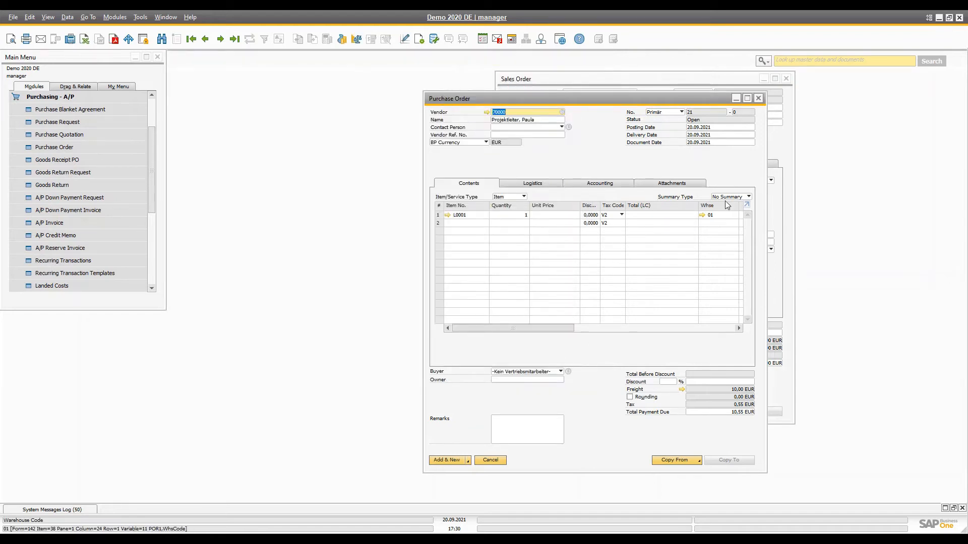
Step: Open the setup of the purchase line's warehouse, compare its address with the order's ship-to address, and close the setup
left_click(702, 215)
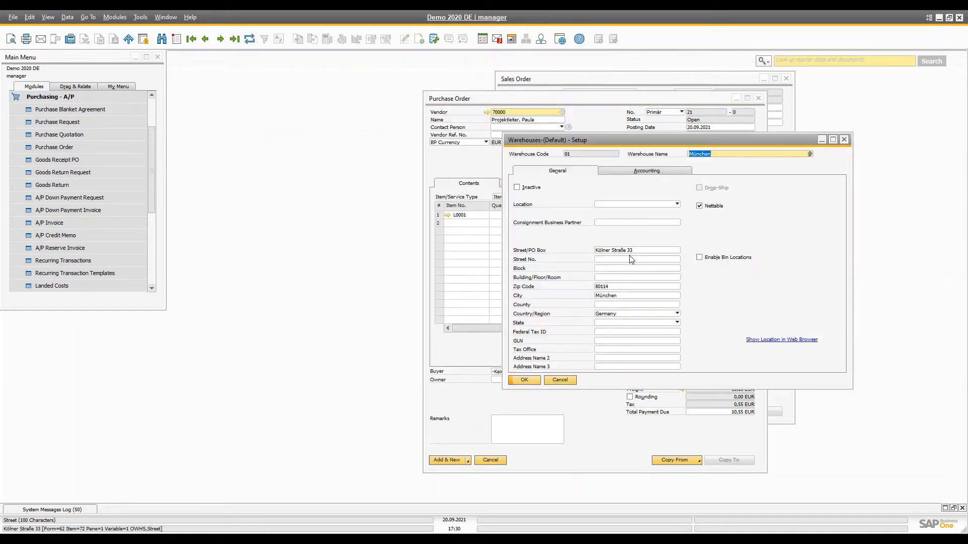
left_click(645, 250)
left_click(618, 286)
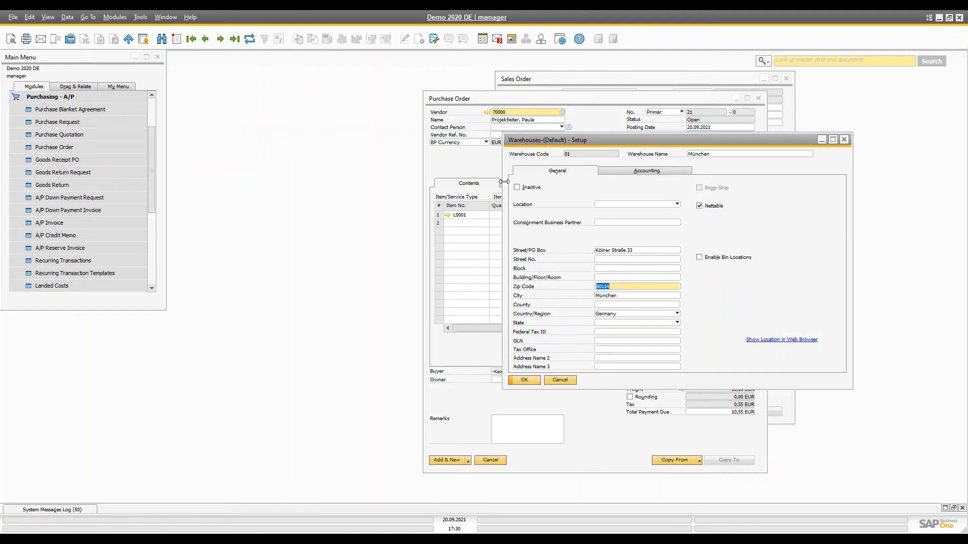
left_click(502, 181)
left_click(535, 183)
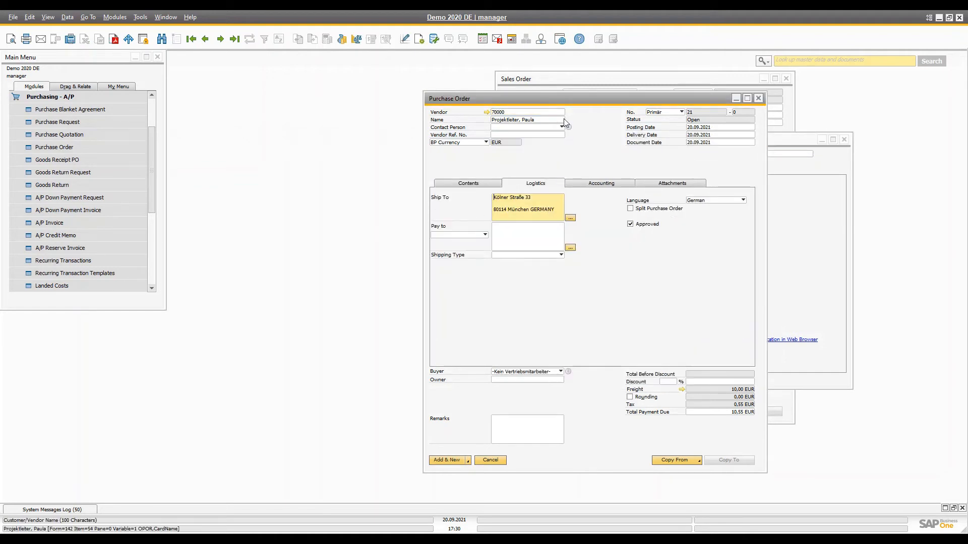
left_click_drag(555, 98, 288, 97)
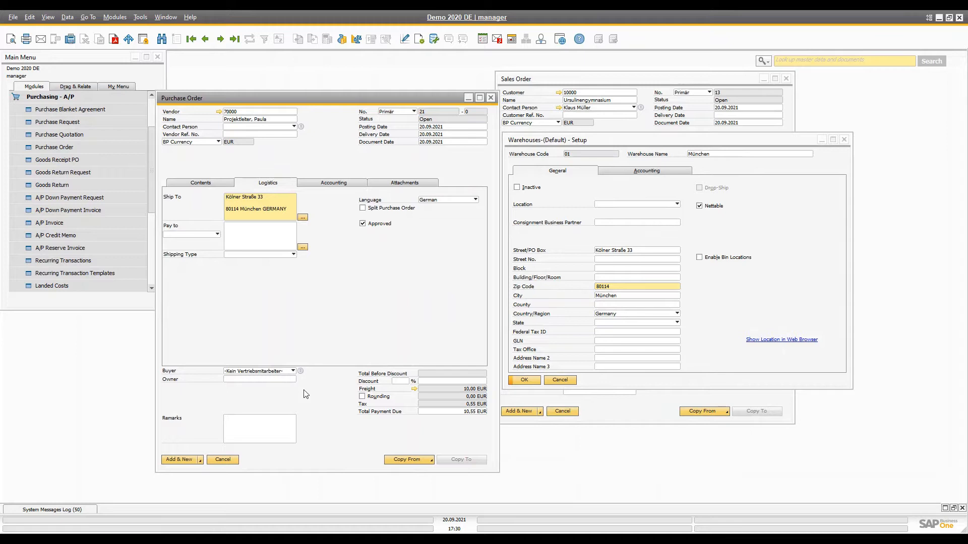
left_click(845, 144)
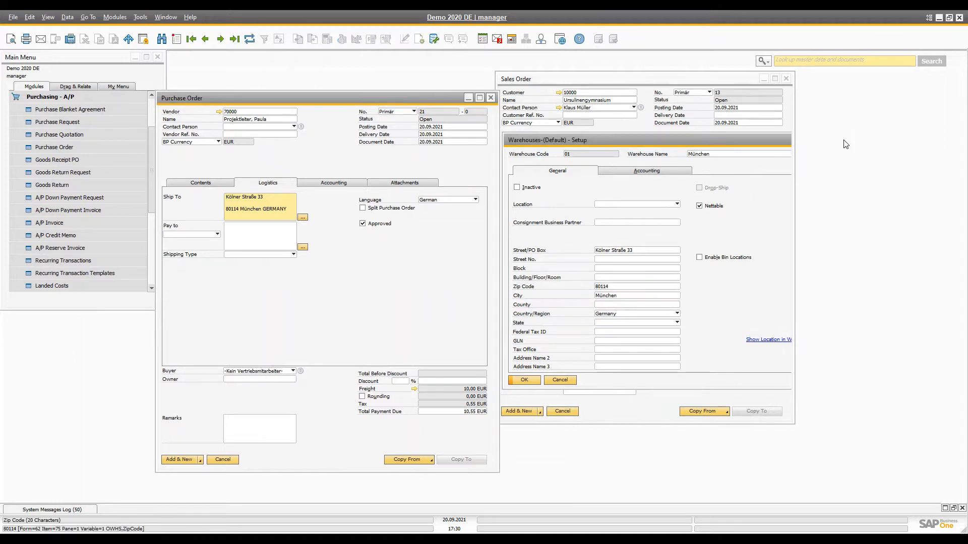
key("Escape")
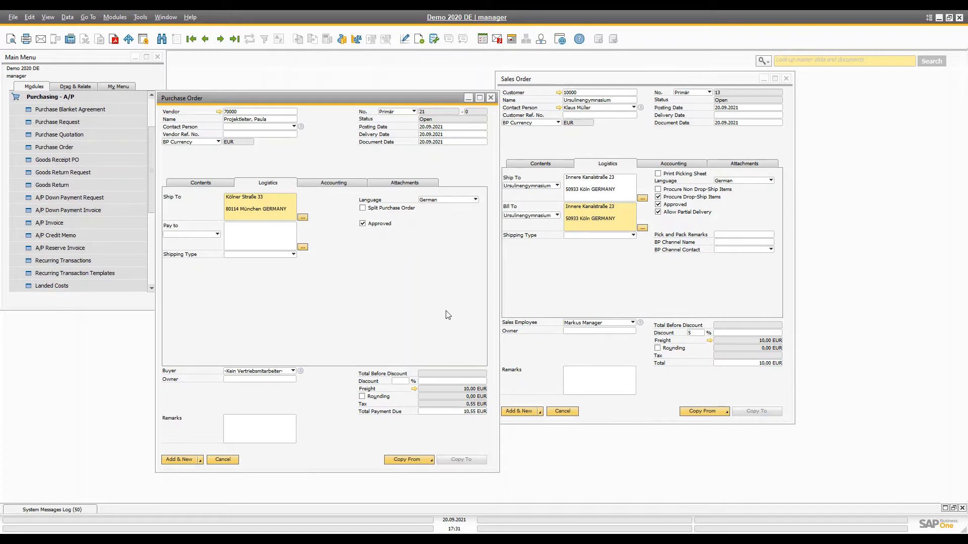
Step: Close the purchase order and the sales order without saving the changes
left_click(489, 98)
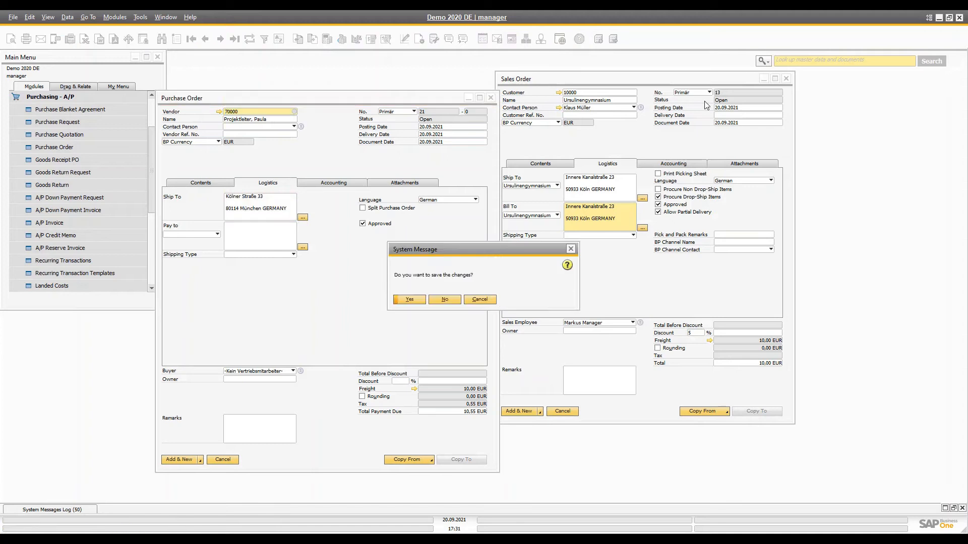
left_click(444, 297)
left_click(785, 79)
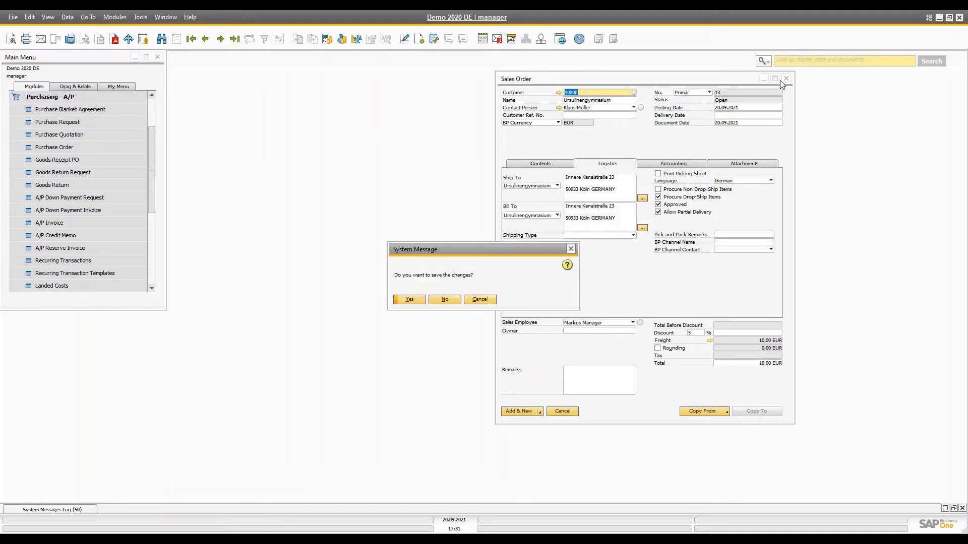
left_click(455, 300)
Step: Search the menus for "ware", open the Warehouses setup and place the cursor in the Warehouse Code field
left_click(763, 61)
left_click(806, 82)
type("ware")
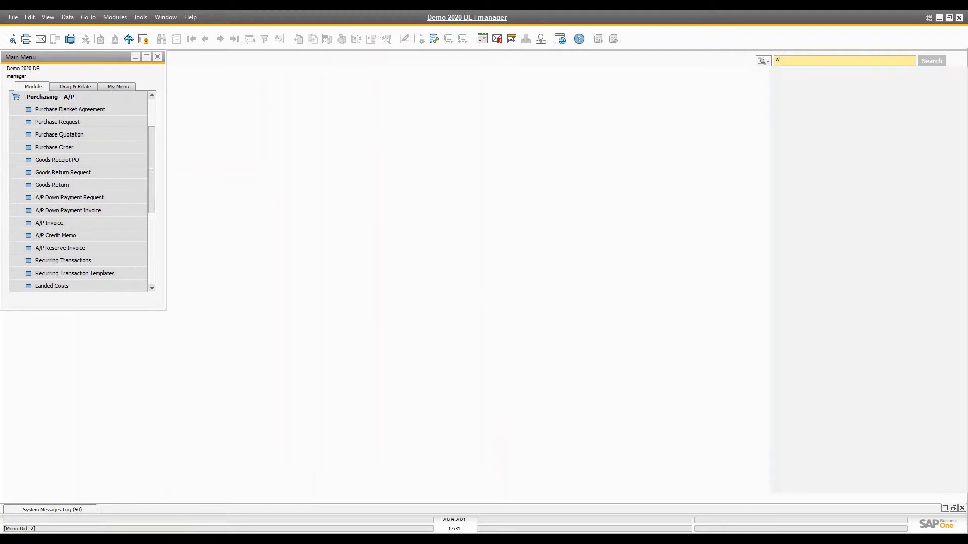
key("Return")
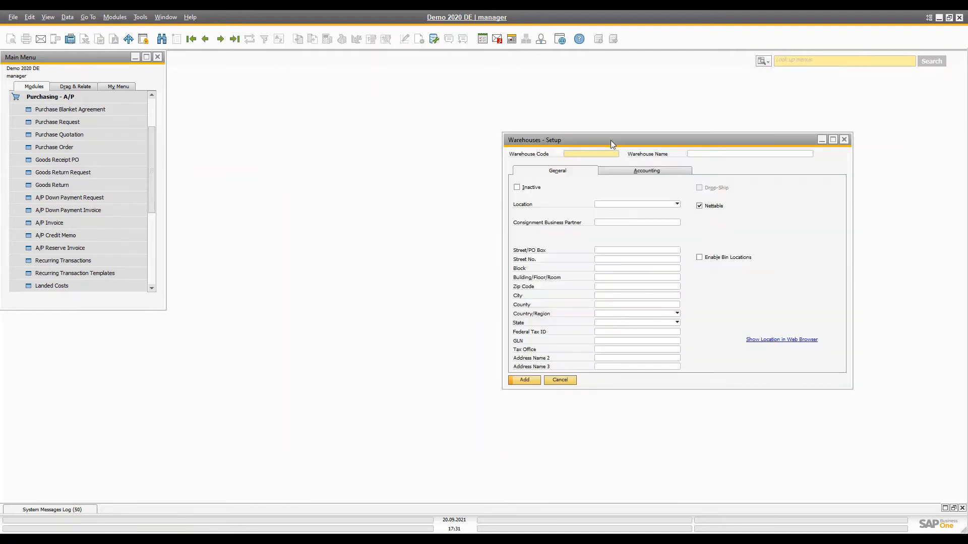
left_click_drag(616, 140, 376, 161)
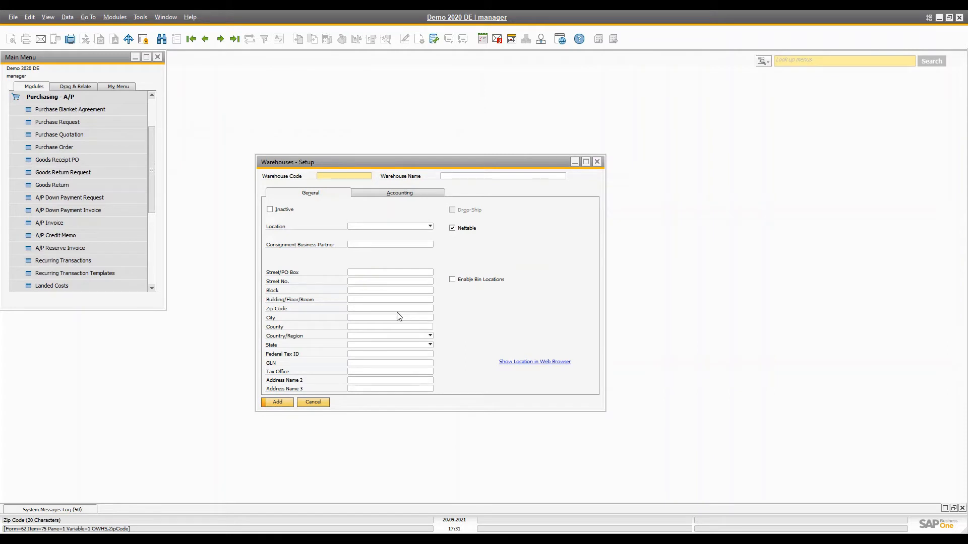
left_click(379, 272)
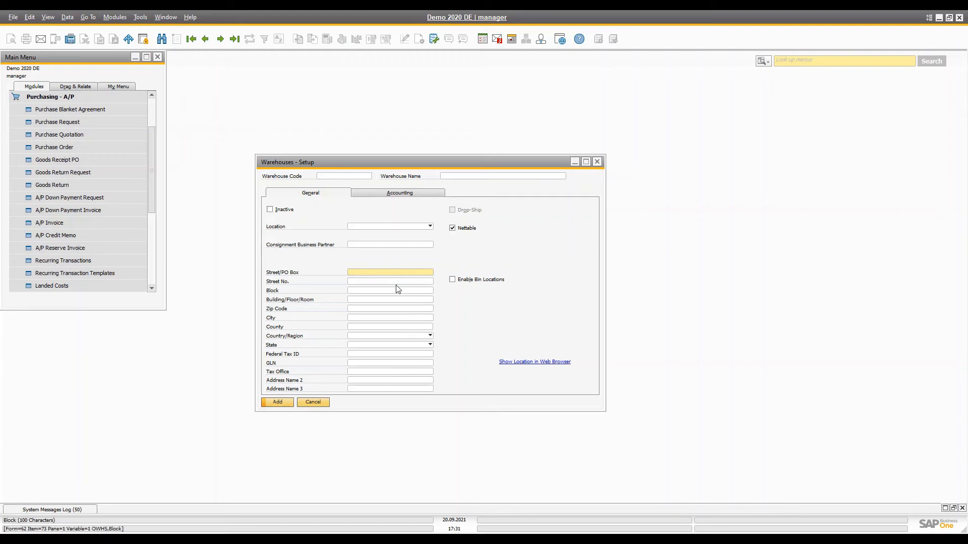
left_click(345, 176)
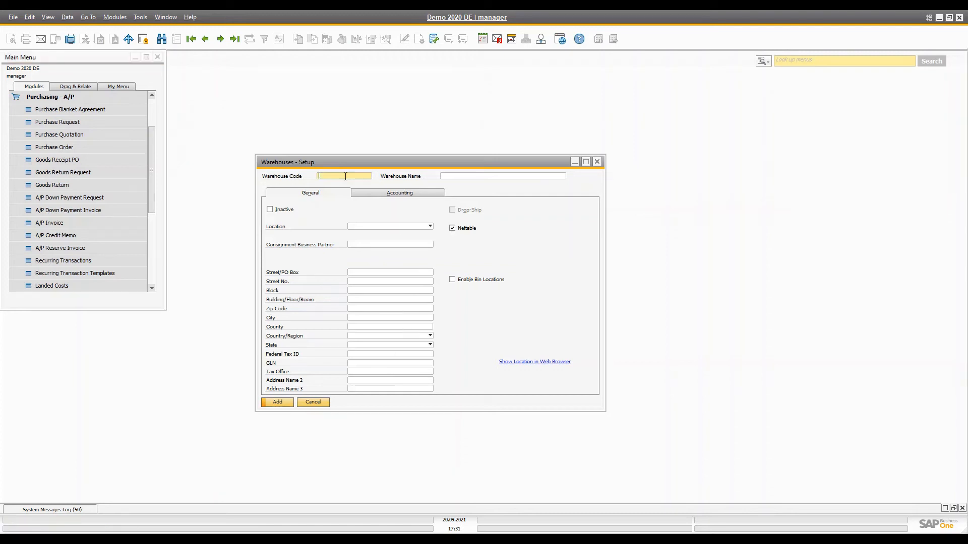
Step: Examine the name, address and location fields of the blank warehouse form, including the definition of new locations, without entering anything
left_click(483, 176)
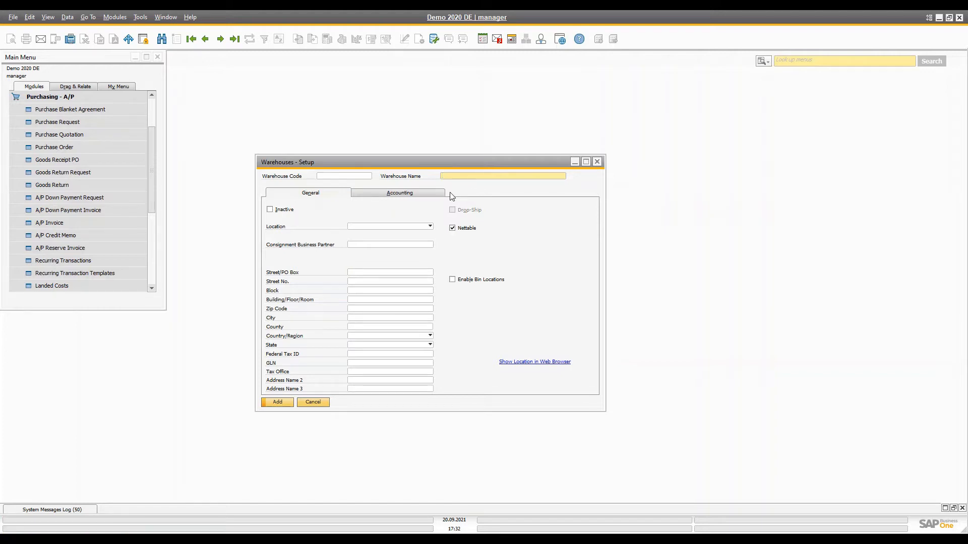
left_click(366, 273)
left_click(361, 290)
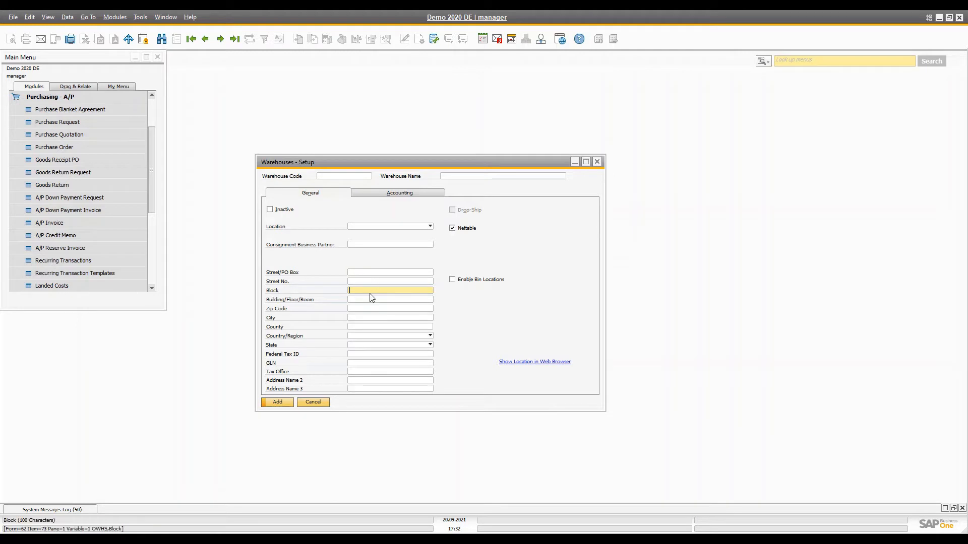
left_click(360, 364)
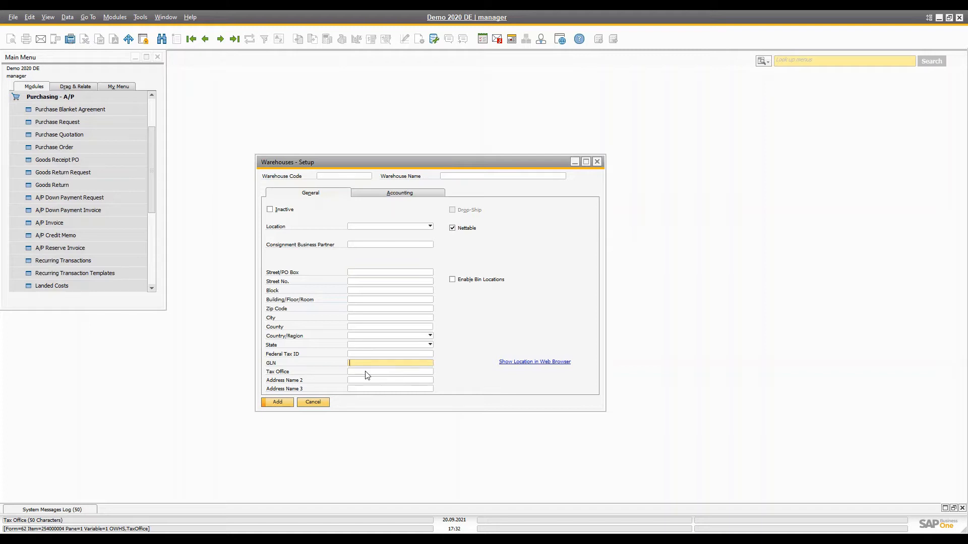
left_click(414, 226)
left_click(359, 245)
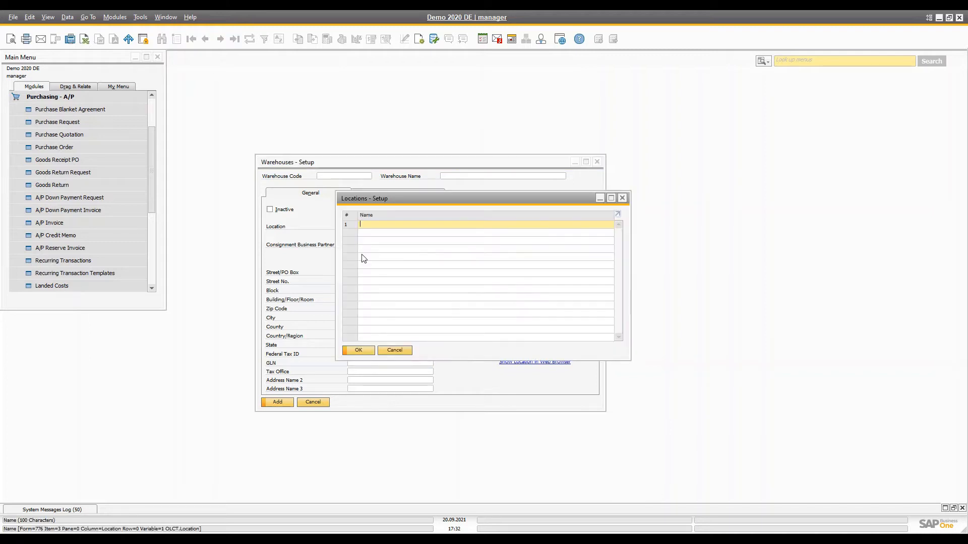
left_click(391, 351)
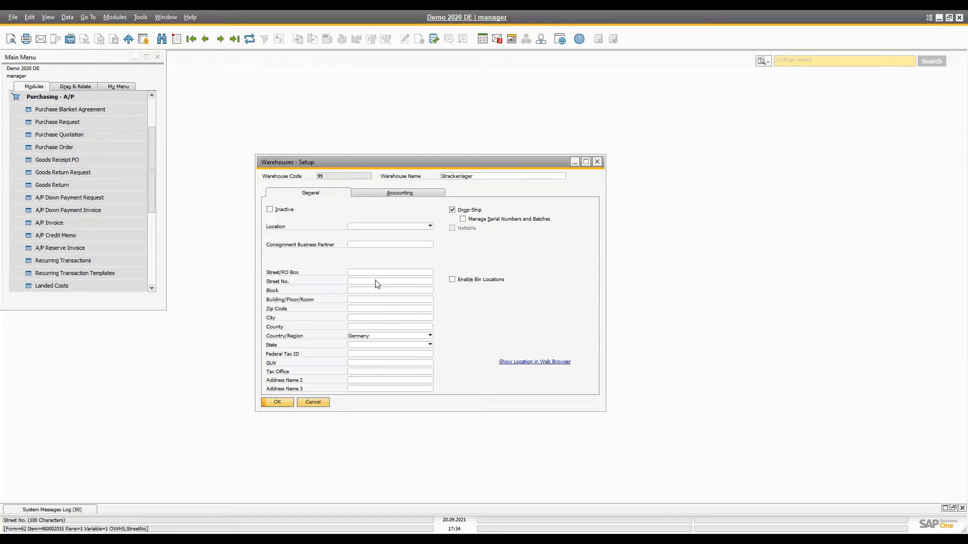
Step: Start a new warehouse record with the code D001 and the name DropShip Wh
left_click(351, 374)
left_click(359, 354)
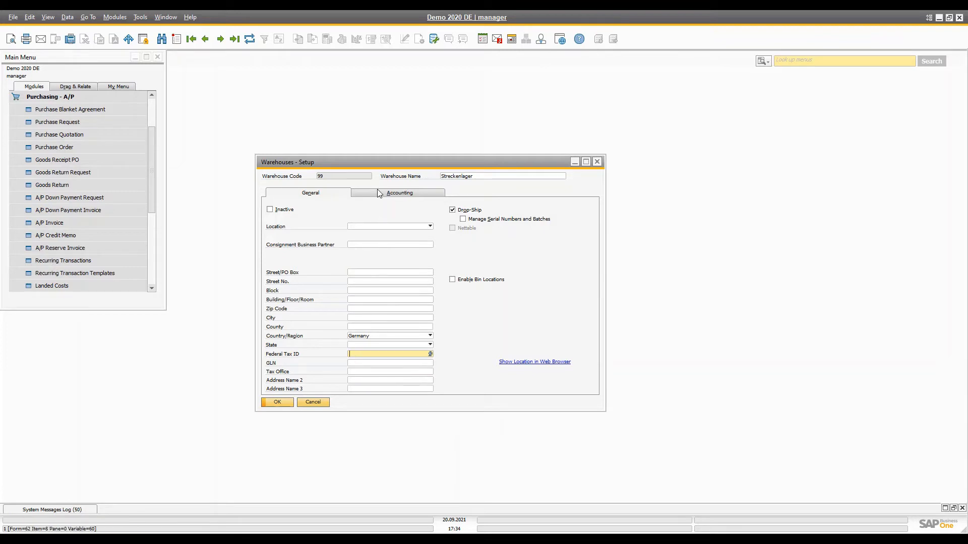
key("ctrl+a")
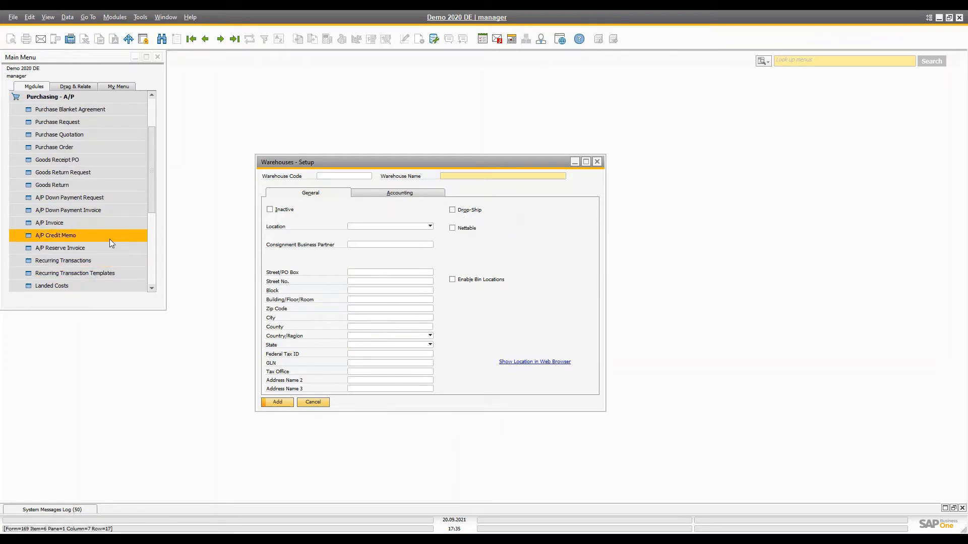
left_click(340, 178)
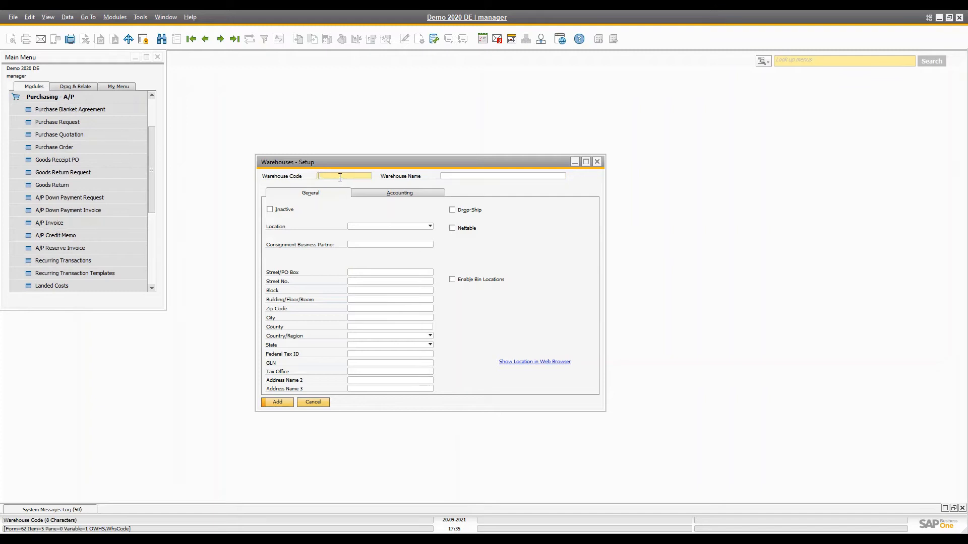
type("Dr01")
key("Tab")
type("DropShip Wh")
key("Tab")
Step: Clear the Nettable option of the new warehouse and mark it as Drop-Ship
left_click(453, 229)
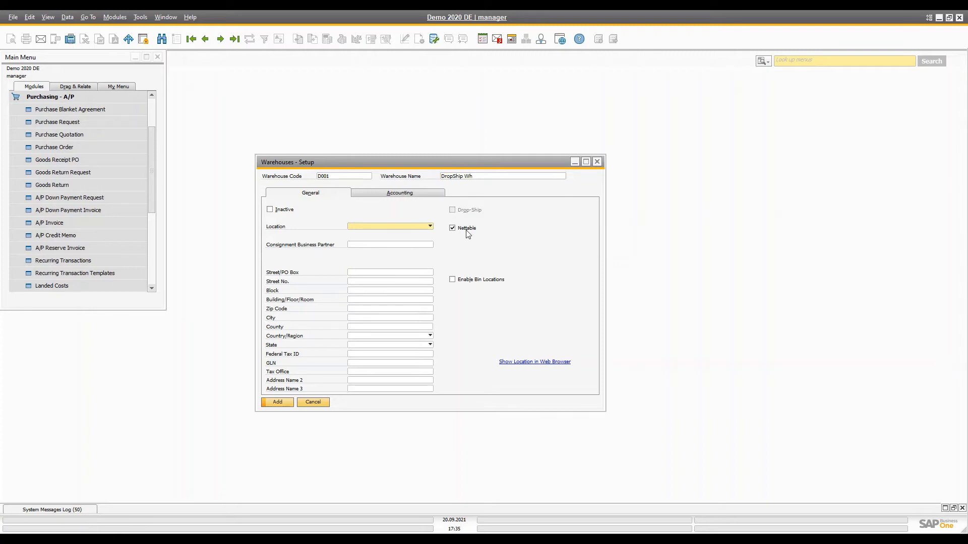
left_click(467, 229)
left_click(464, 210)
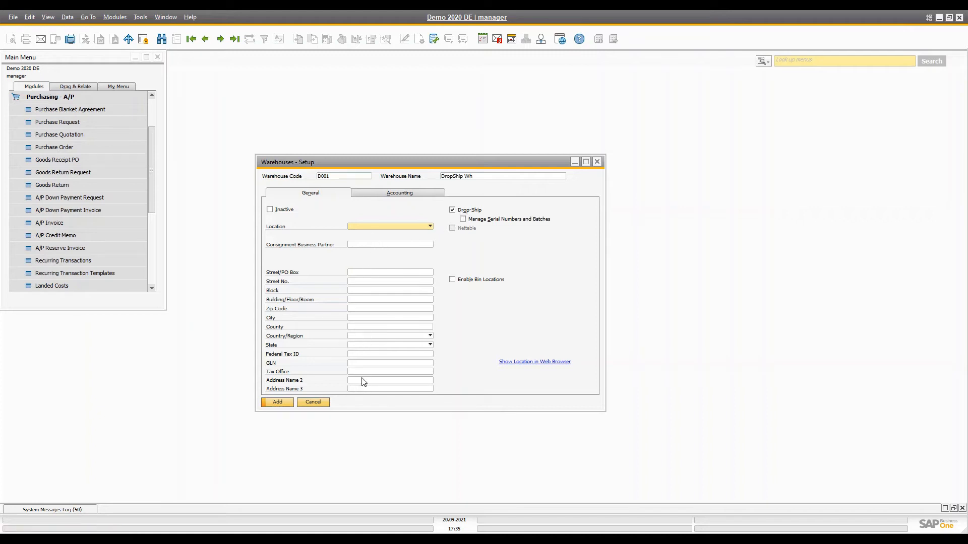
left_click(364, 354)
left_click(360, 363)
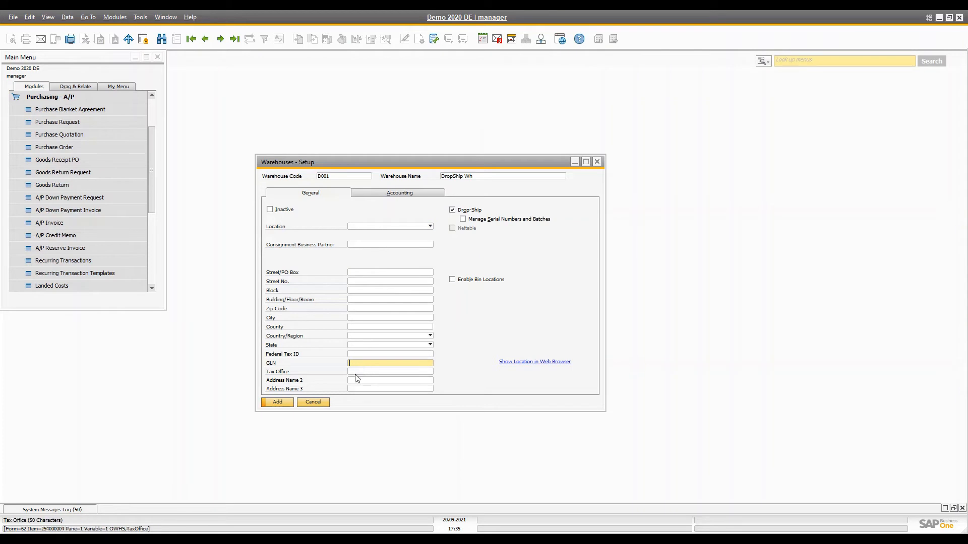
Step: Check the account codes of the drop-ship warehouse and add the warehouse
left_click(397, 192)
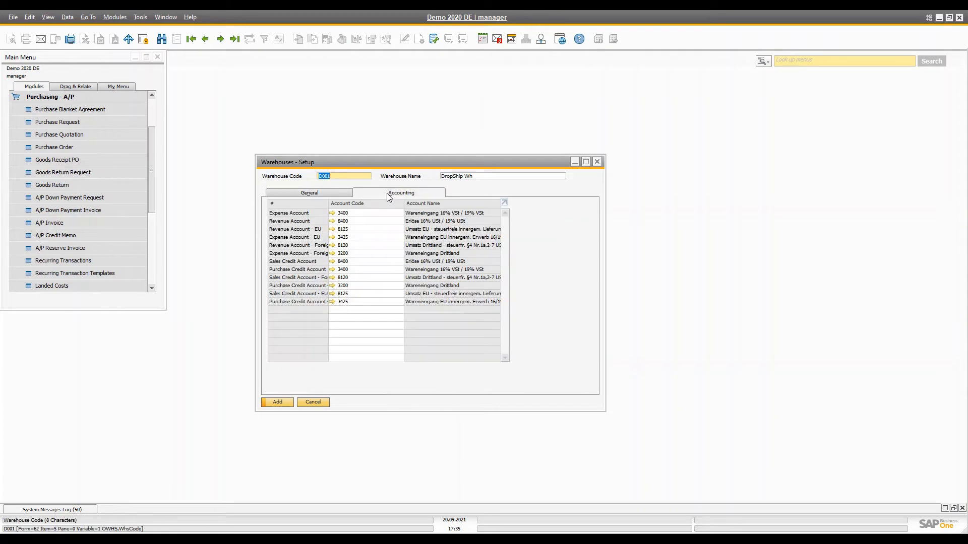
left_click(305, 192)
left_click(275, 404)
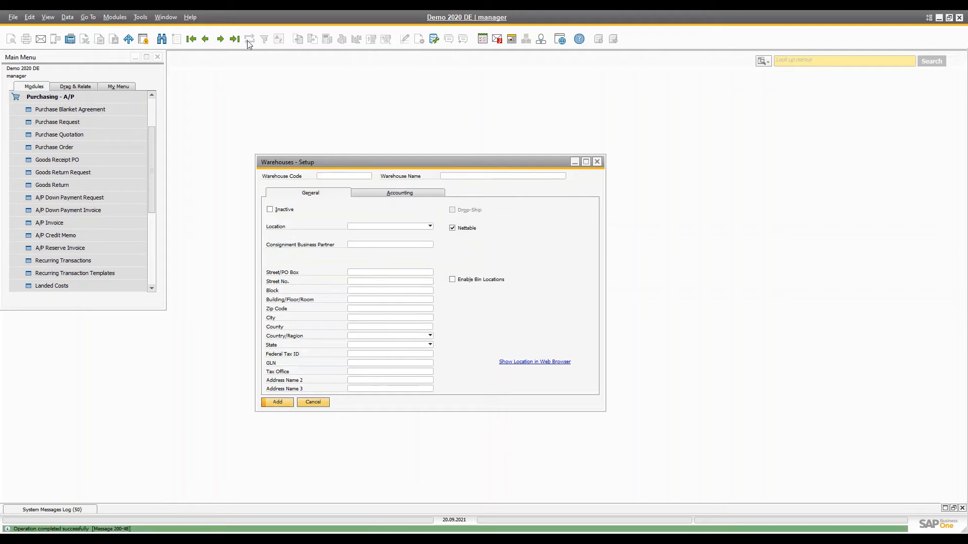
Step: Find the drop-ship warehouse by searching for the code d01 and for d*, and try to enable bin locations for it
key("ctrl+f")
type("d01")
key("Return")
key("BackSpace")
key("BackSpace")
type("*")
key("Return")
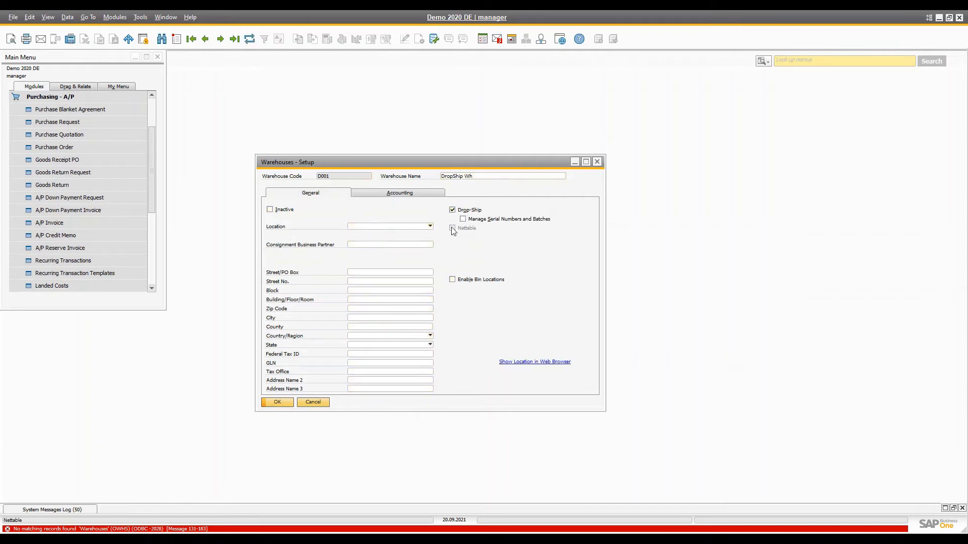
left_click(452, 280)
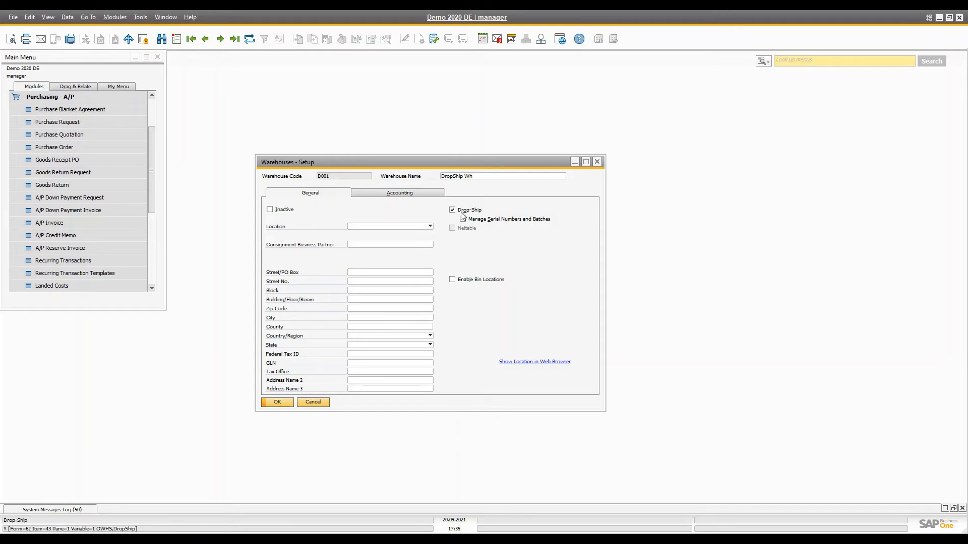
Step: Start another new warehouse record with the code A01 and the name Physical Wh
key("ctrl+a")
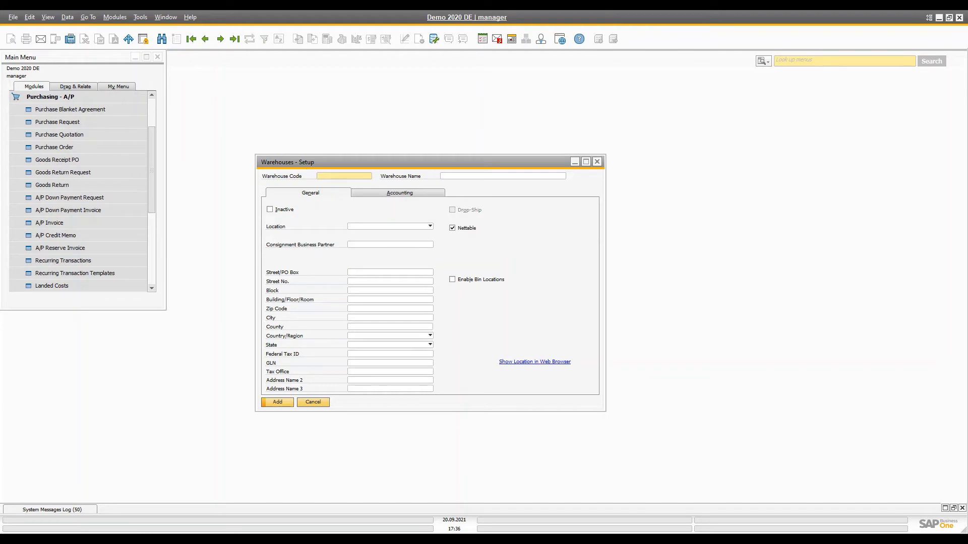
type("00")
key("BackSpace")
type("1")
key("Tab")
type("Physical Wh")
Step: Define a new location named Germany for the Physical Wh warehouse
left_click(396, 226)
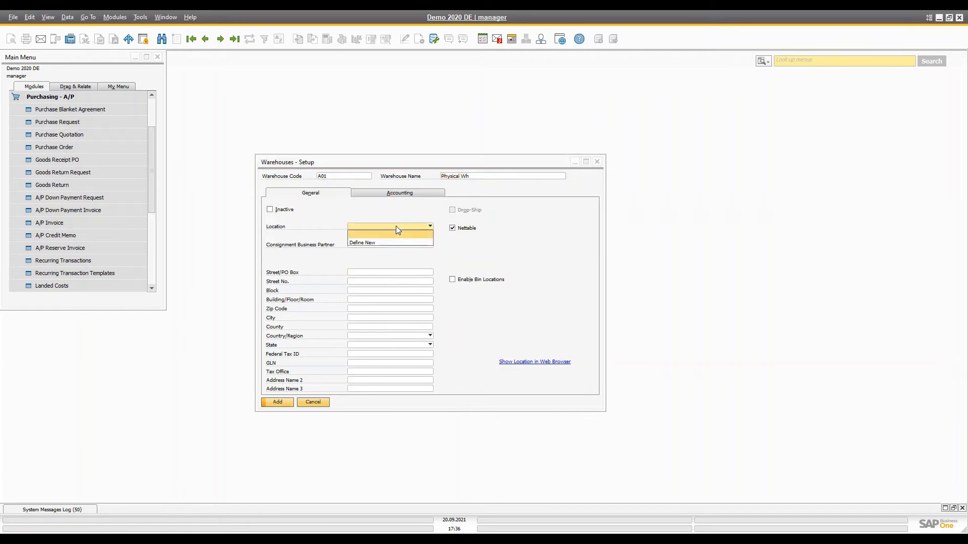
left_click(359, 243)
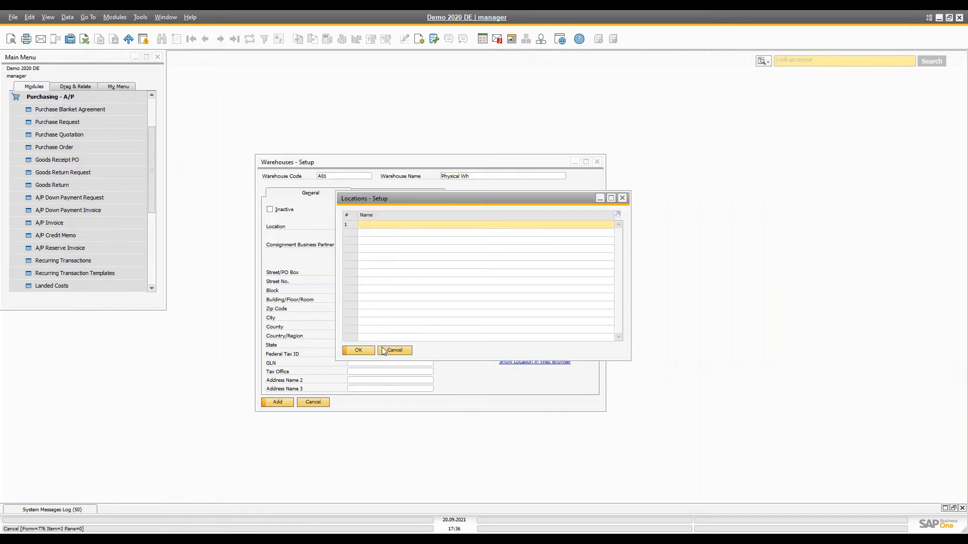
type("Germany")
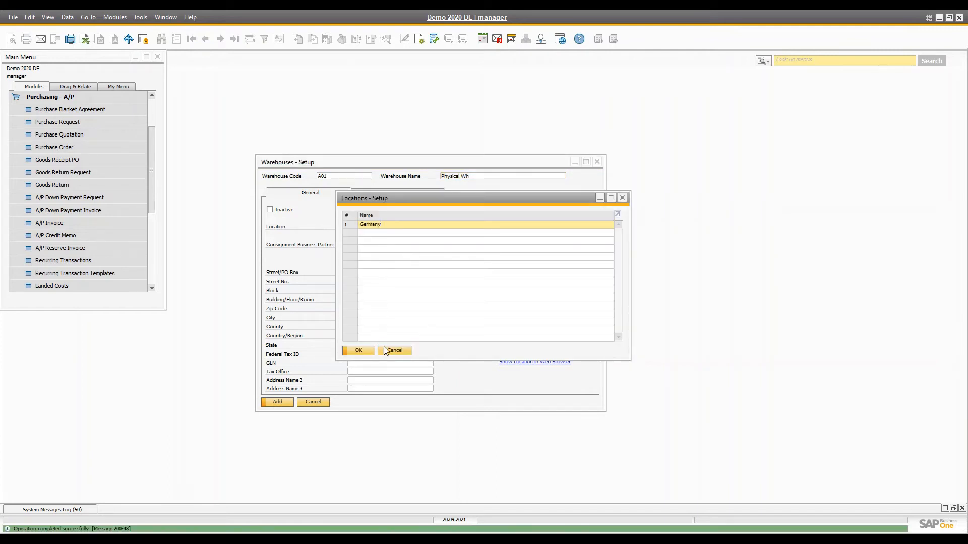
left_click(385, 350)
left_click(366, 244)
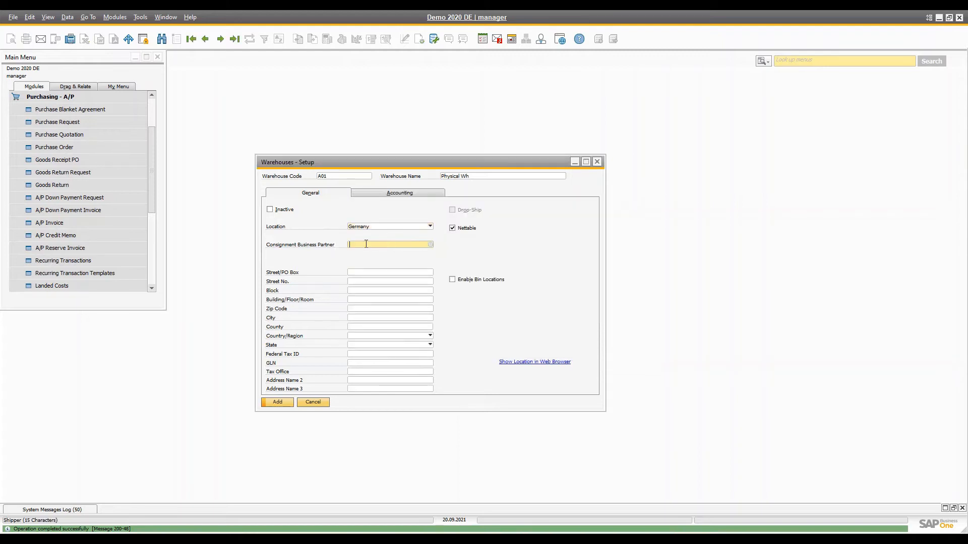
key("Tab")
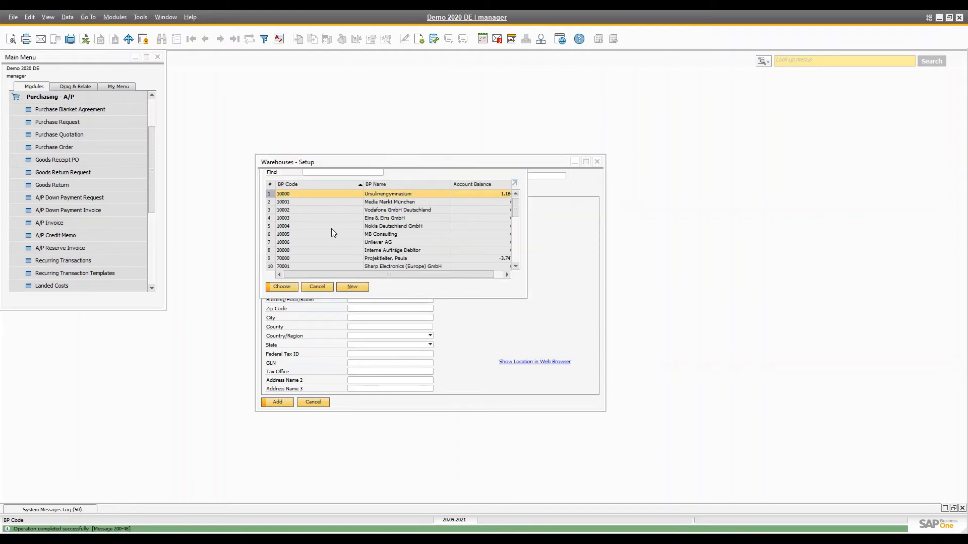
key("Escape")
Step: Enter the warehouse's street, street number and block, and add the warehouse
left_click(366, 273)
type("Somewhere")
key("Tab")
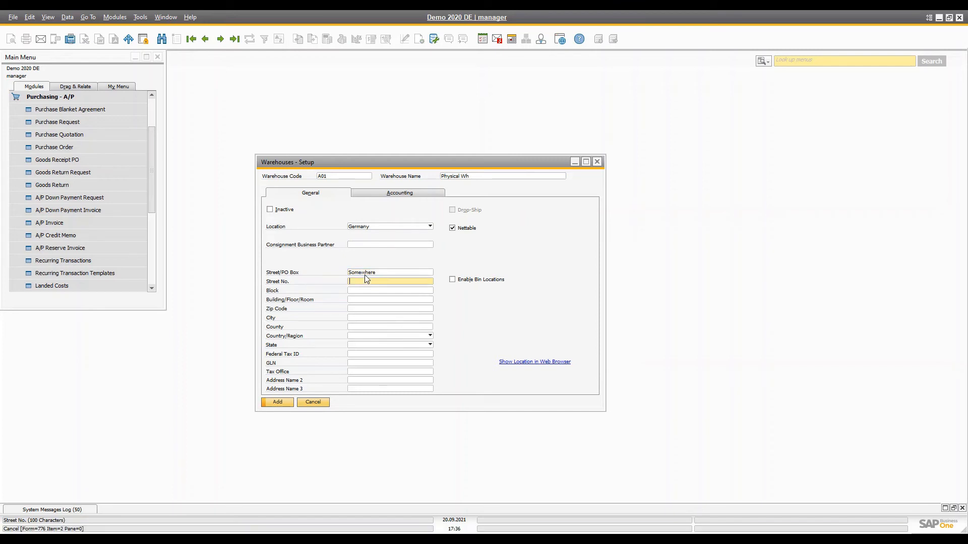
type("11")
key("Tab")
type("12")
key("Tab")
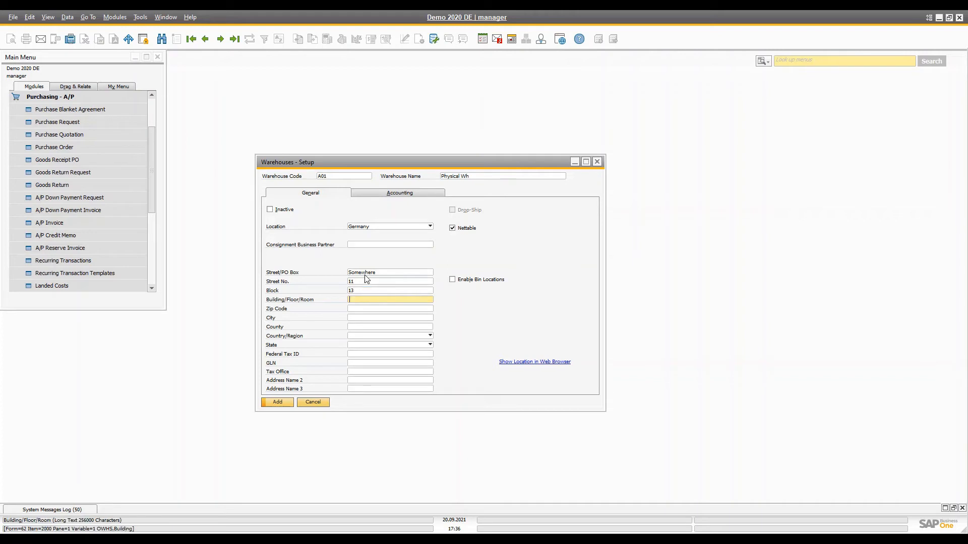
left_click(281, 402)
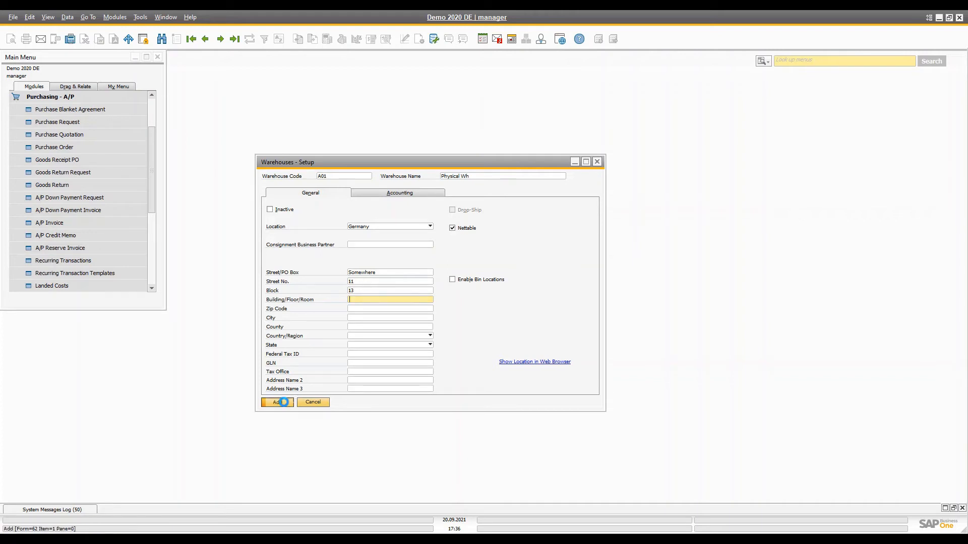
Step: Reopen warehouse A01, enable bin locations for it, check the bin location code separator and update the warehouse
left_click(234, 39)
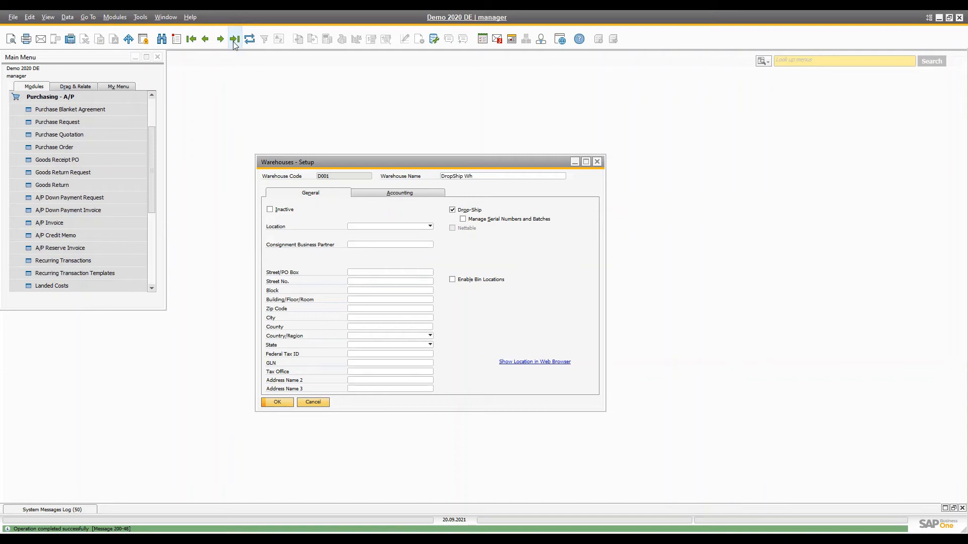
left_click(210, 42)
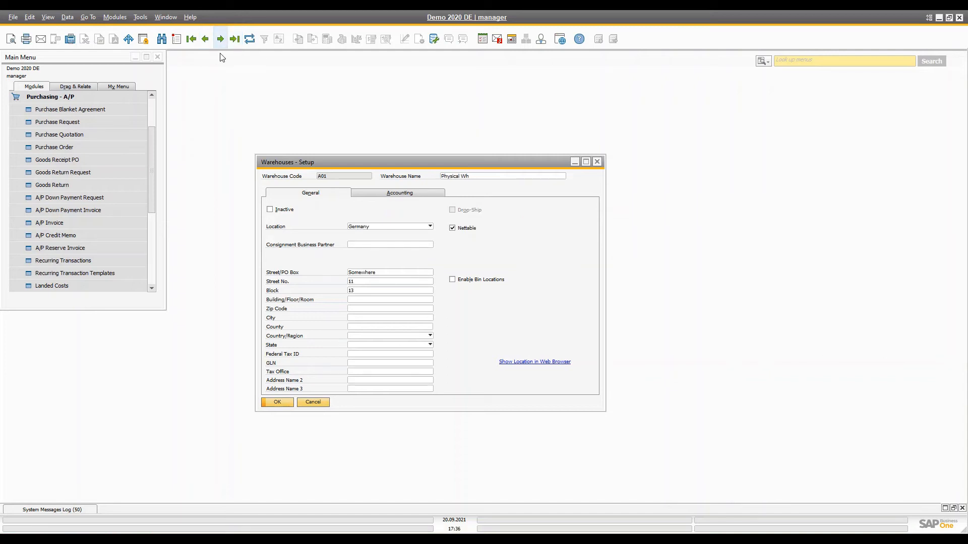
left_click(468, 284)
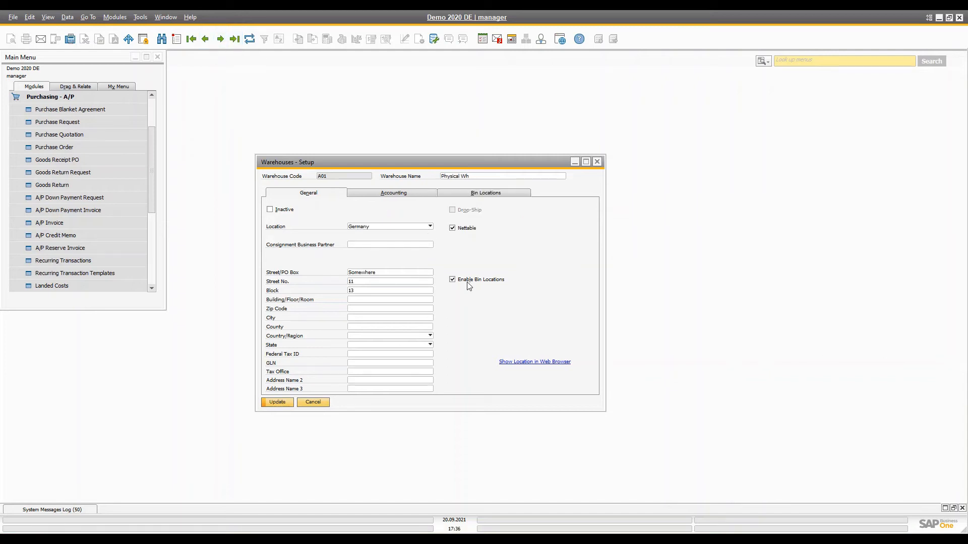
left_click(483, 196)
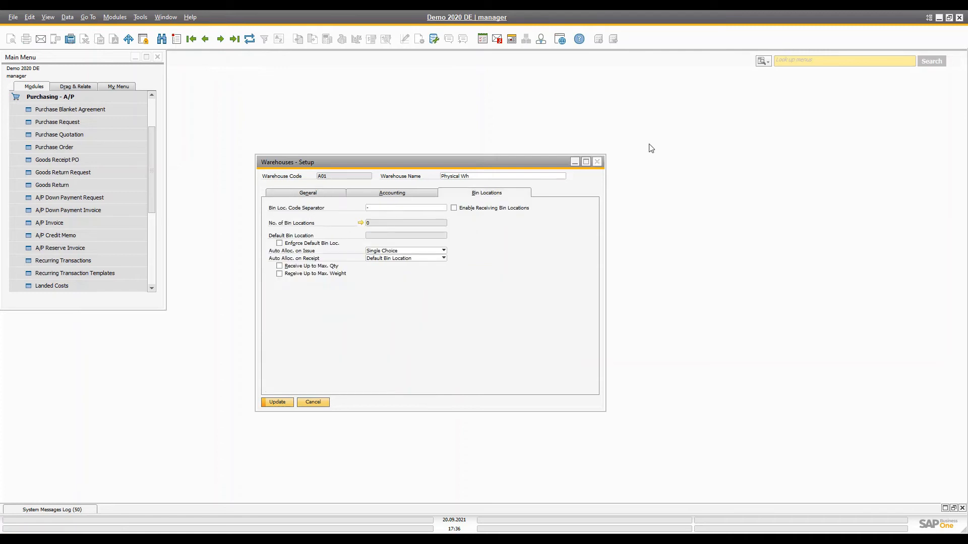
left_click(397, 206)
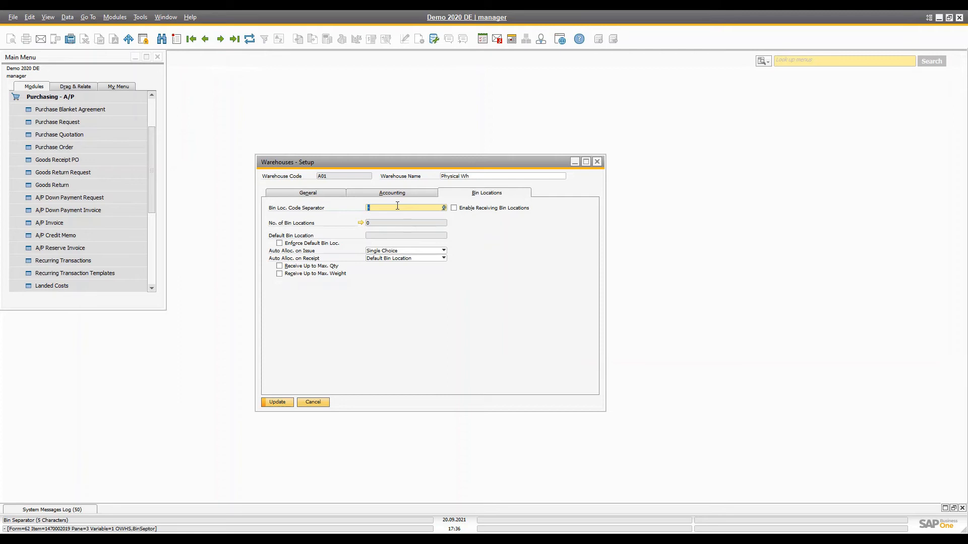
left_click_drag(388, 207, 361, 207)
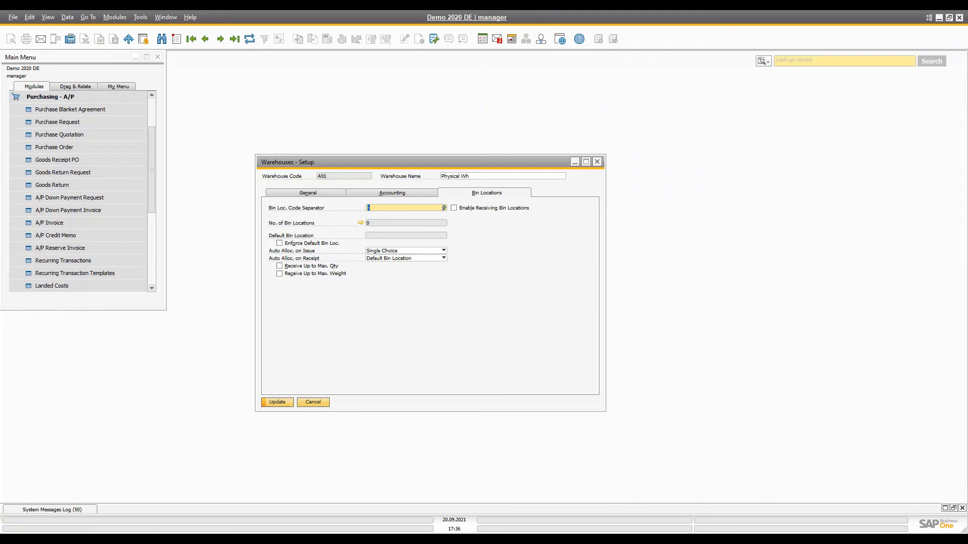
key("Return")
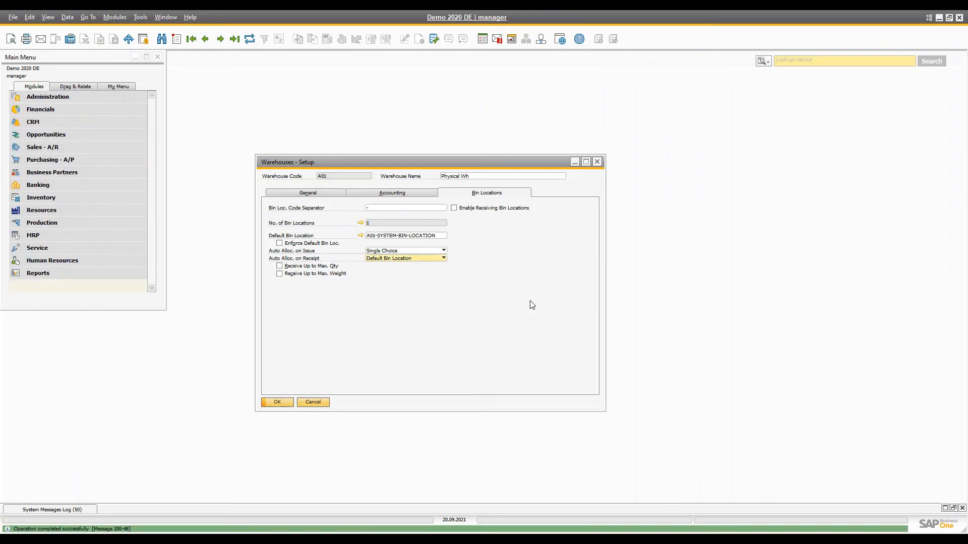
Step: Check the default bin location assigned to warehouse A01
left_click(372, 236)
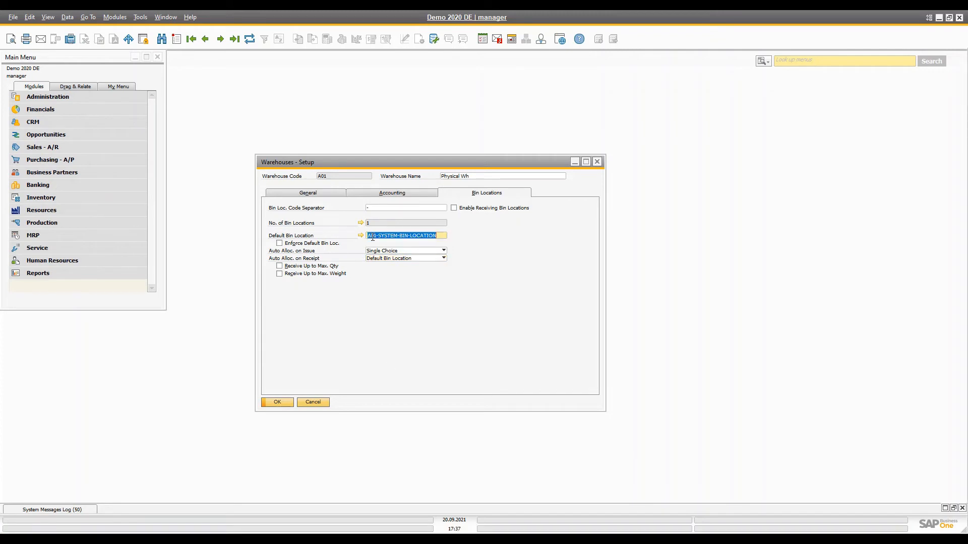
left_click(444, 237)
left_click_drag(377, 236, 409, 237)
left_click(422, 235)
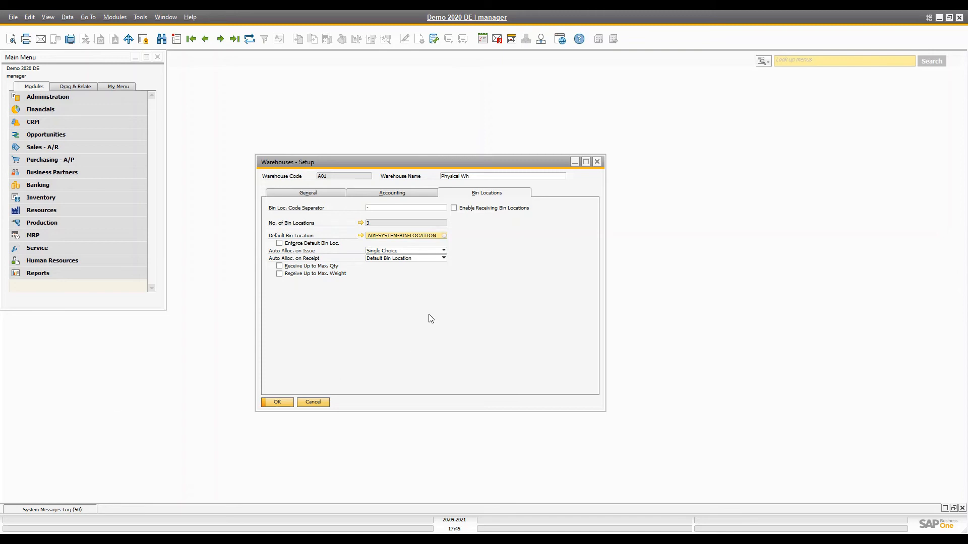
left_click(444, 236)
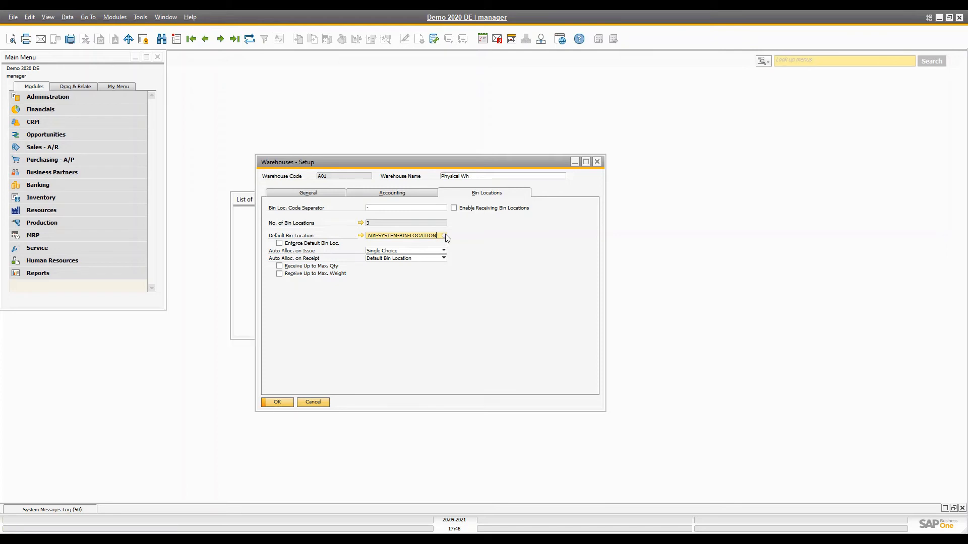
left_click_drag(346, 207, 522, 217)
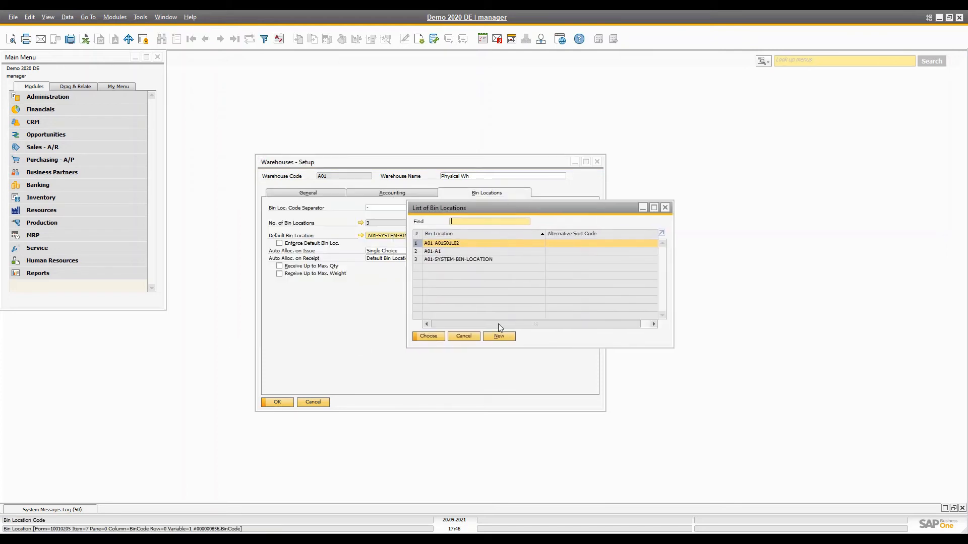
left_click(499, 335)
left_click(335, 175)
left_click(400, 176)
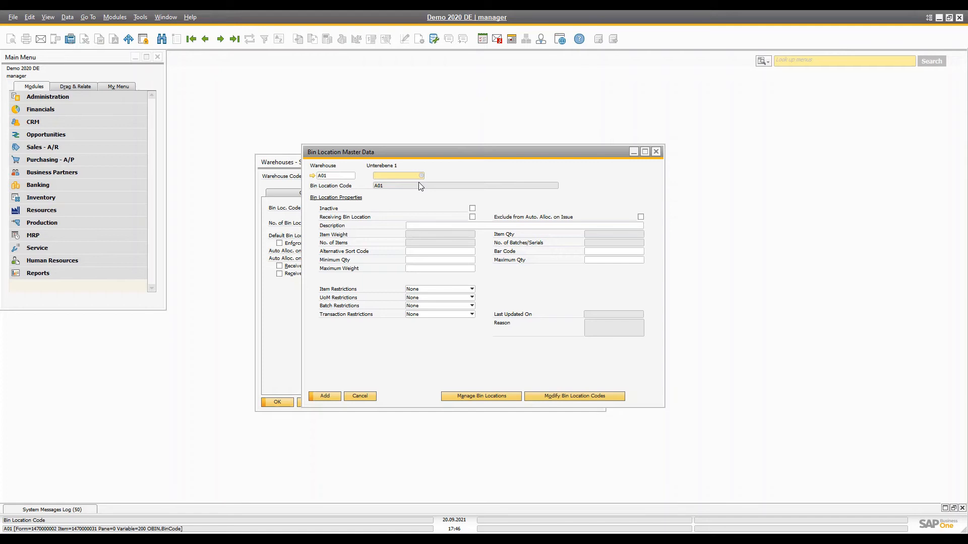
key("Tab")
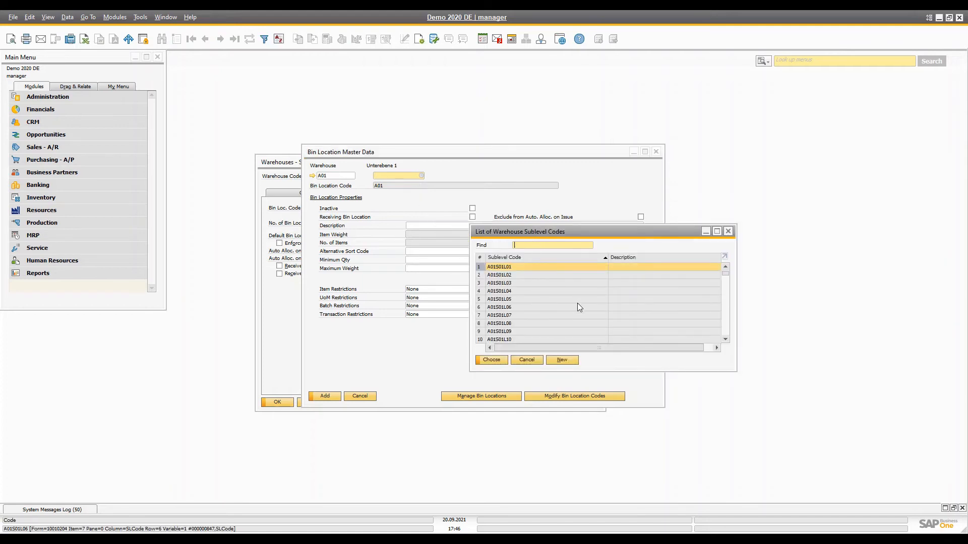
left_click(562, 360)
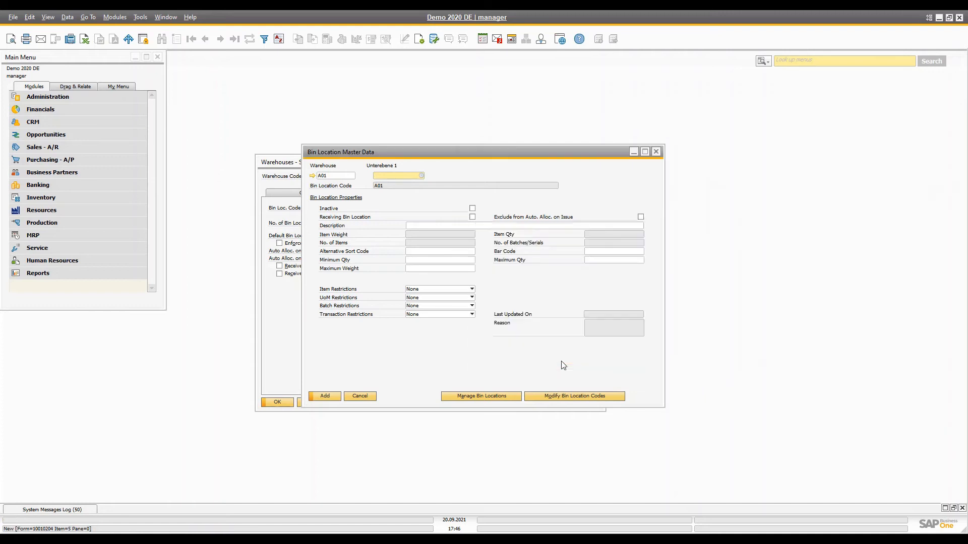
left_click_drag(648, 220, 550, 219)
scroll(564, 343, "down", 3)
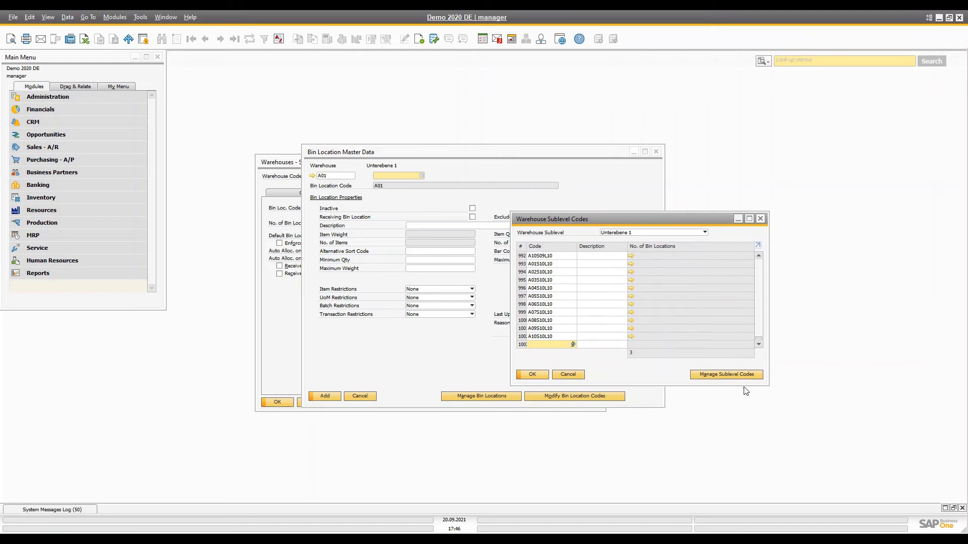
left_click(733, 375)
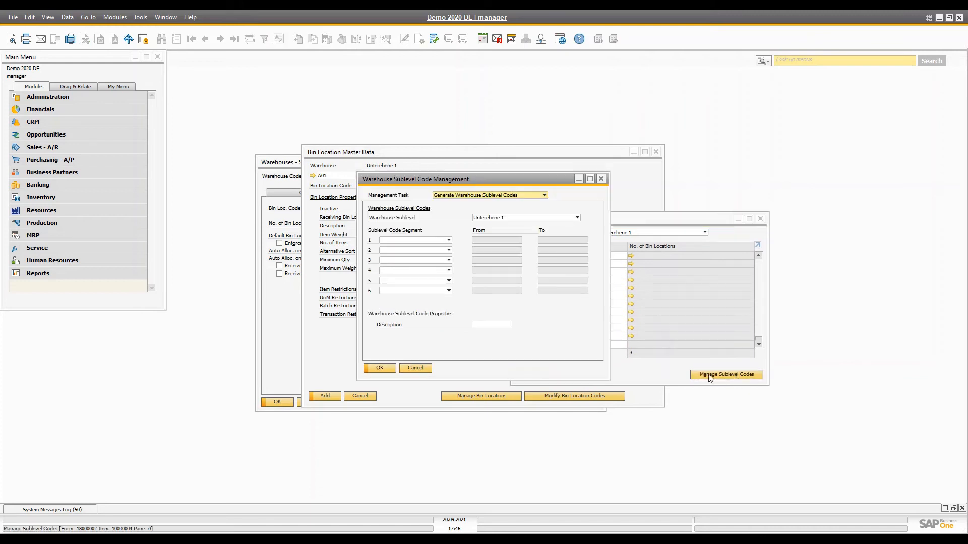
left_click(448, 242)
left_click(447, 242)
left_click(410, 369)
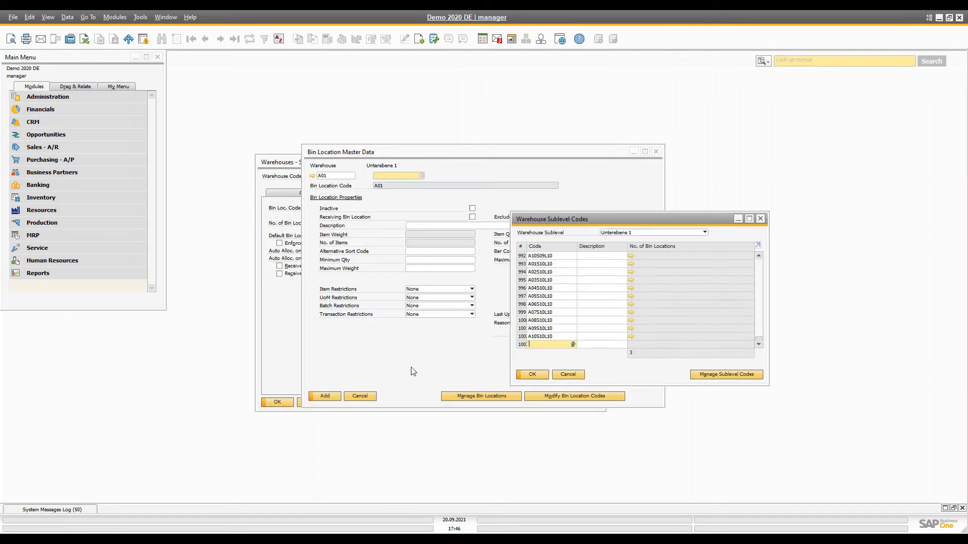
left_click(576, 375)
left_click(370, 394)
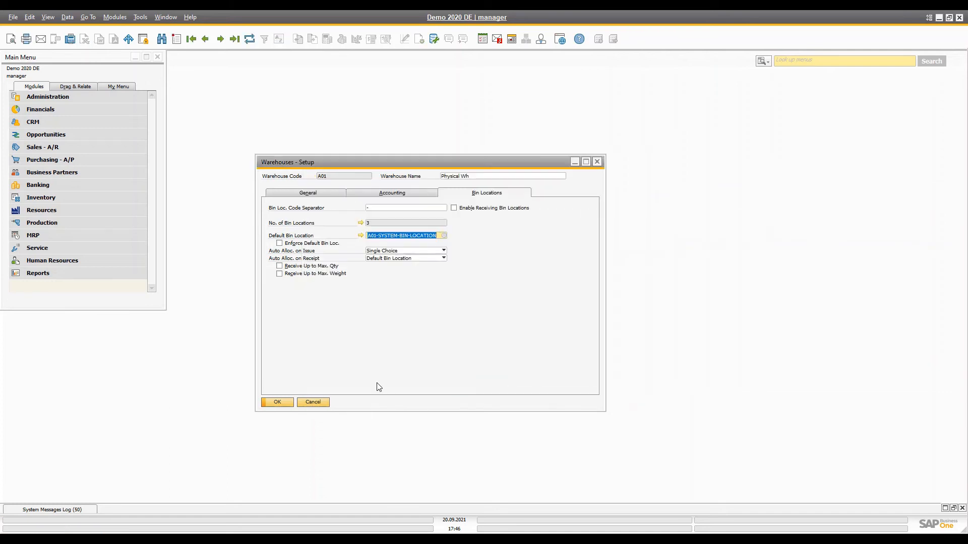
Step: Start a new warehouse record with the code B01 and the name Physical Wh
left_click(177, 39)
type("B01")
key("Tab")
type("Phys")
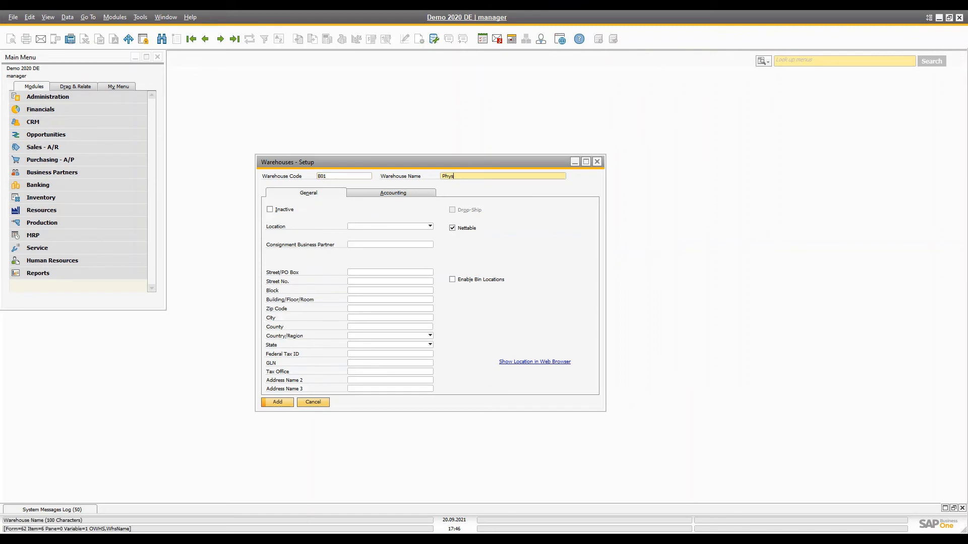
type("ical Wh")
Step: Set the warehouse's location to Germany and enter bla bla as its street
left_click(352, 226)
key("Return")
key("Tab")
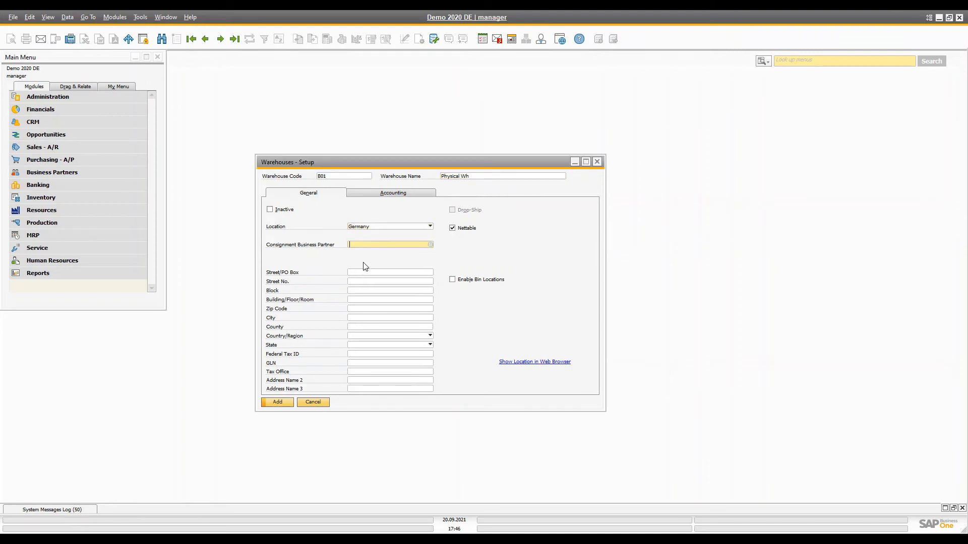
left_click(361, 272)
type("?bla")
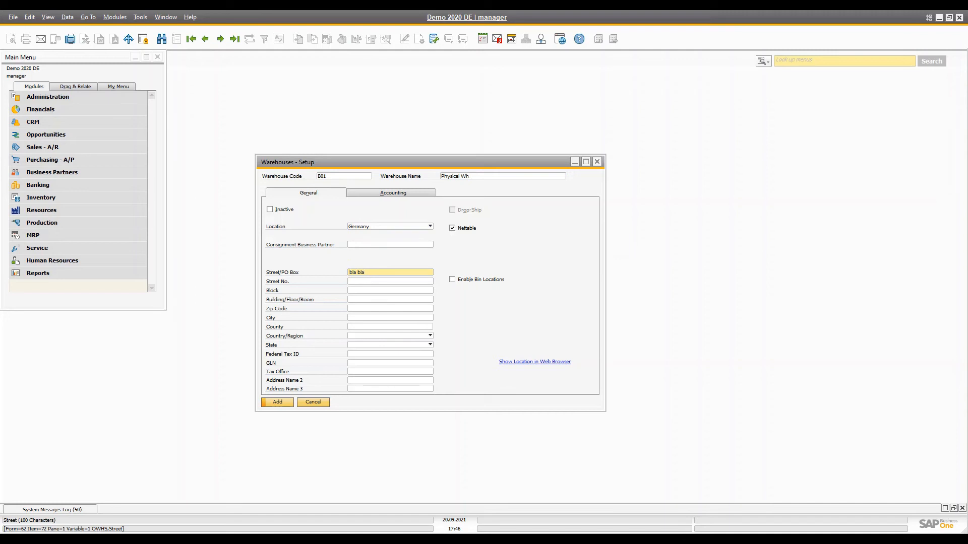
Step: Enable bin locations for warehouse B01, check its bin location settings and add the warehouse
left_click(477, 281)
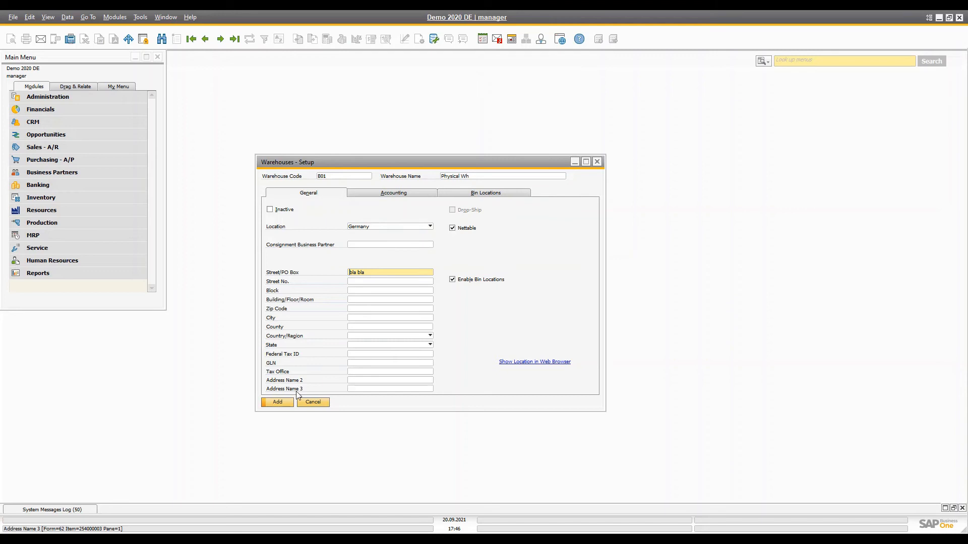
left_click(471, 195)
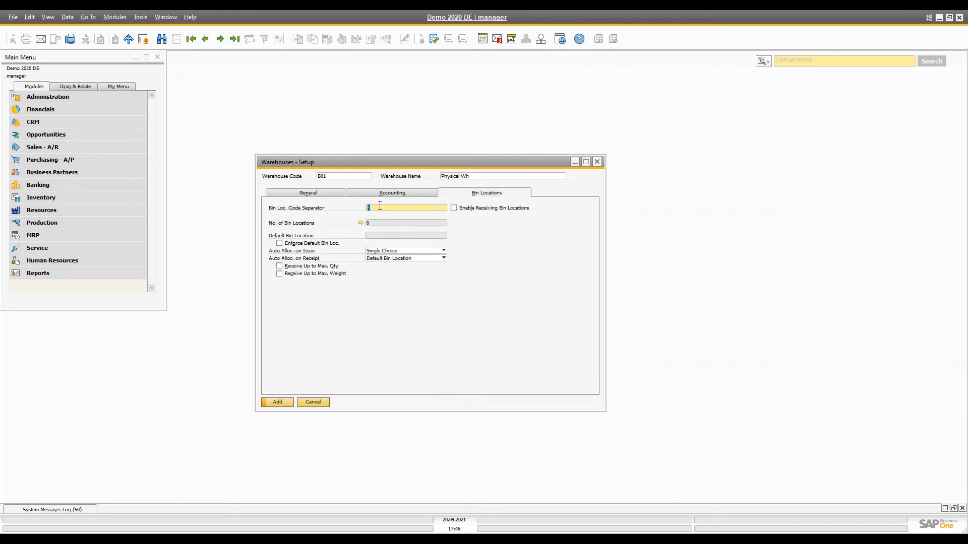
left_click(277, 402)
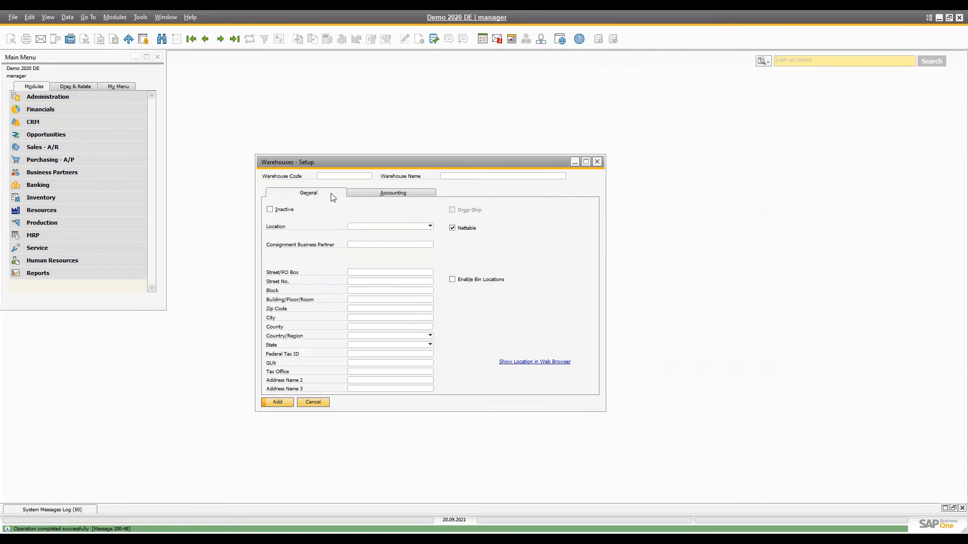
Step: Reopen warehouse B01 and clear its default bin location
type("B01")
key("Return")
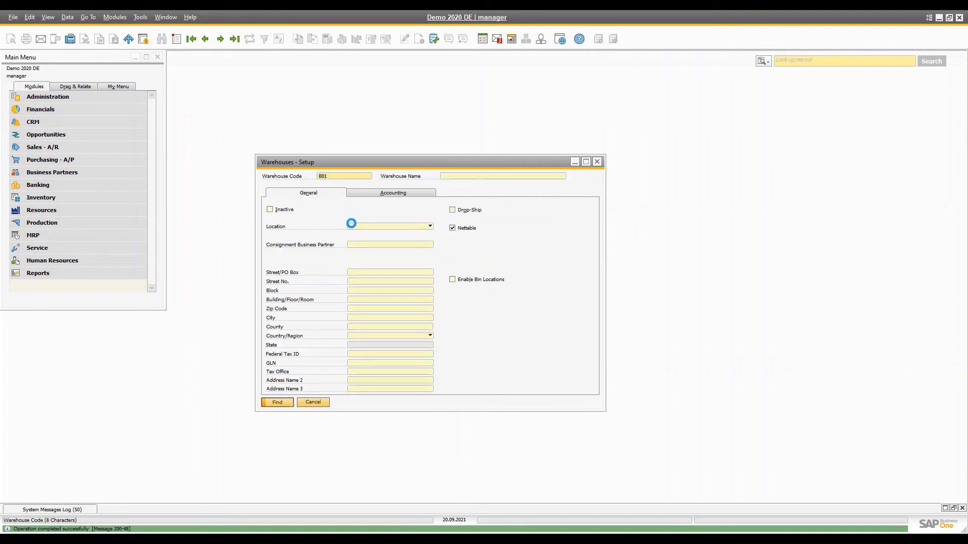
left_click(487, 192)
left_click(444, 235)
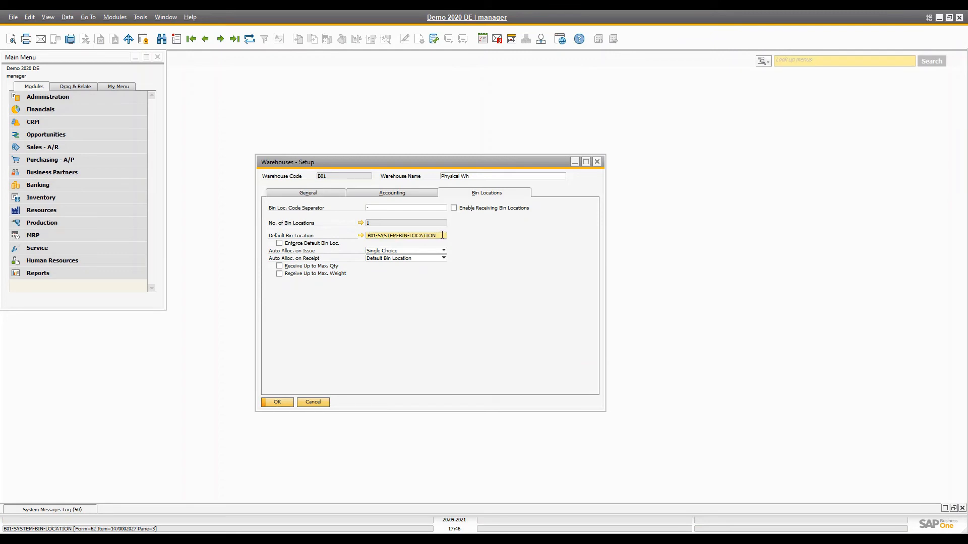
double_click(441, 236)
key("Delete")
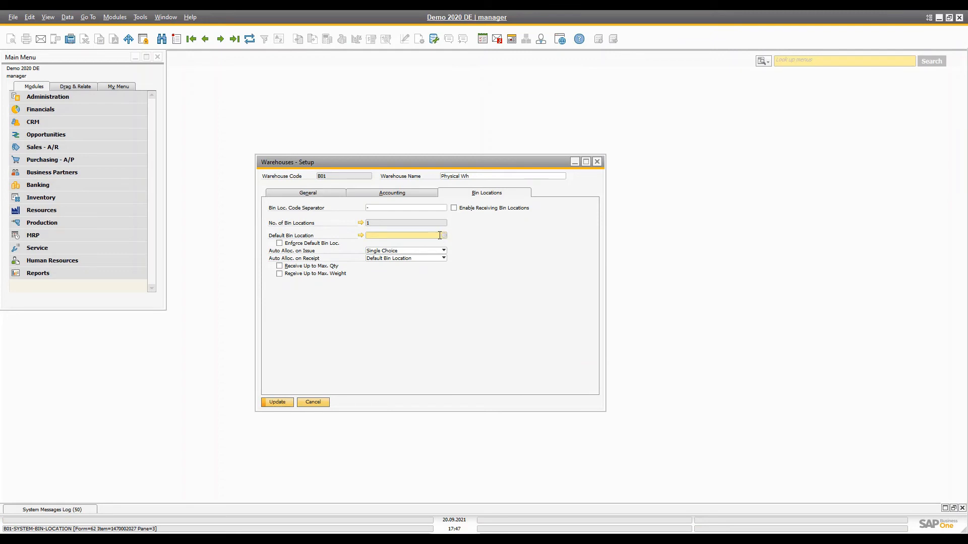
Step: Start a new bin location for warehouse B01 and open the sublevel code management for generating new sublevel codes
left_click(444, 235)
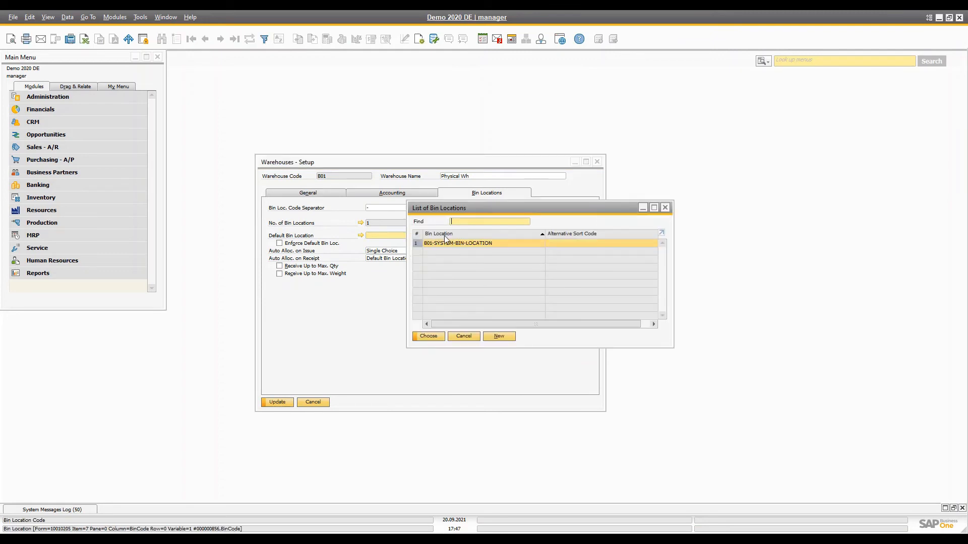
left_click(499, 337)
left_click(395, 178)
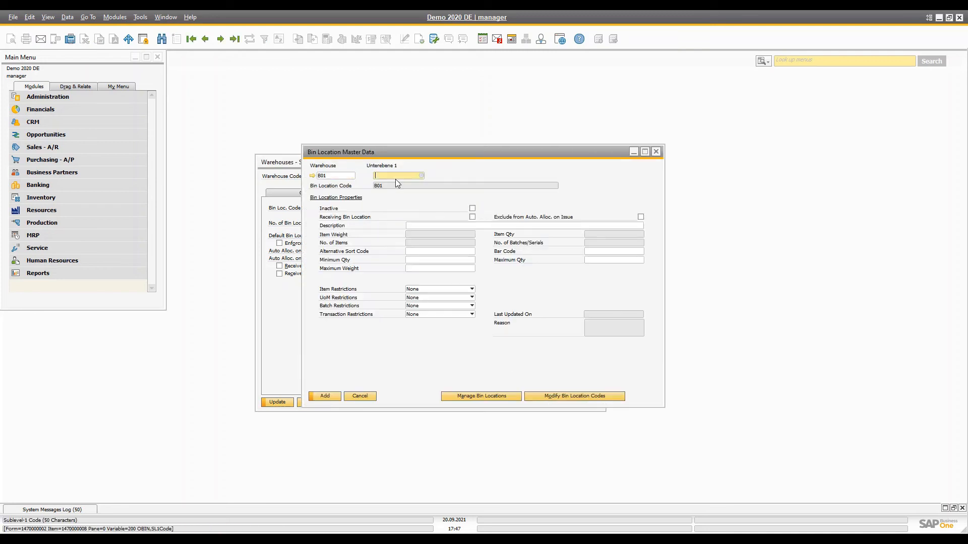
key("Tab")
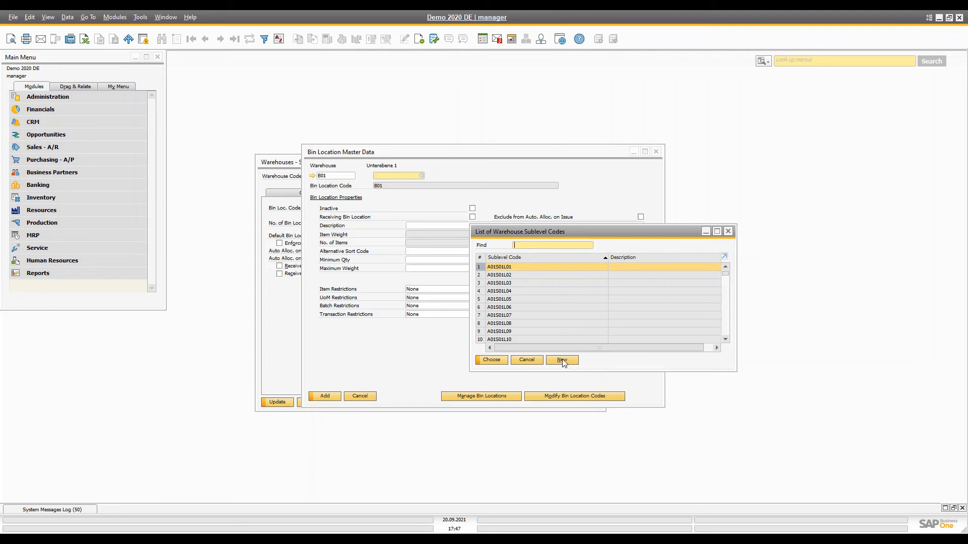
left_click(562, 361)
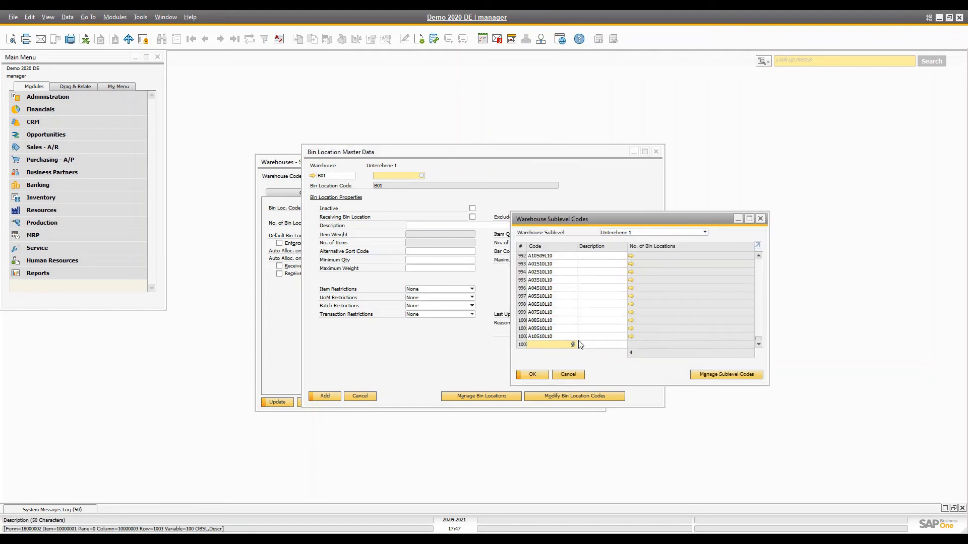
left_click(726, 374)
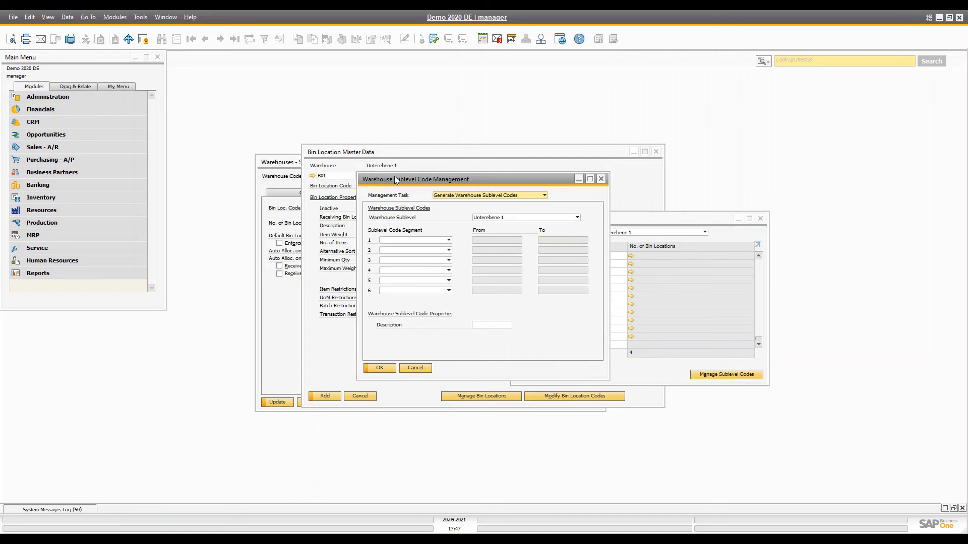
left_click_drag(396, 180, 645, 221)
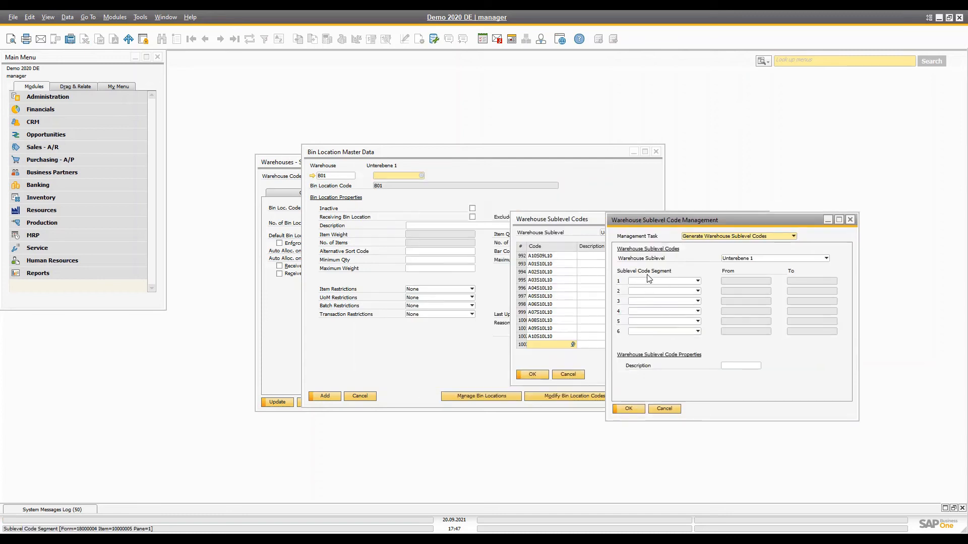
Step: Define sublevel code segment 1 as Fixed with the value B
left_click(649, 281)
left_click(646, 296)
left_click(757, 282)
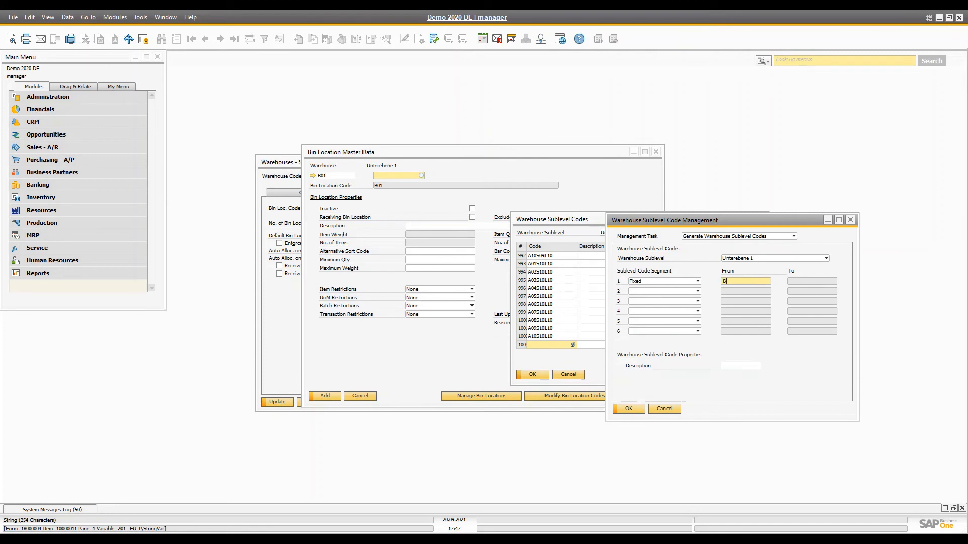
key("Tab")
Step: Define sublevel code segment 2 as Numeric, running from 1 to 1
key("Down")
key("Down")
key("Down")
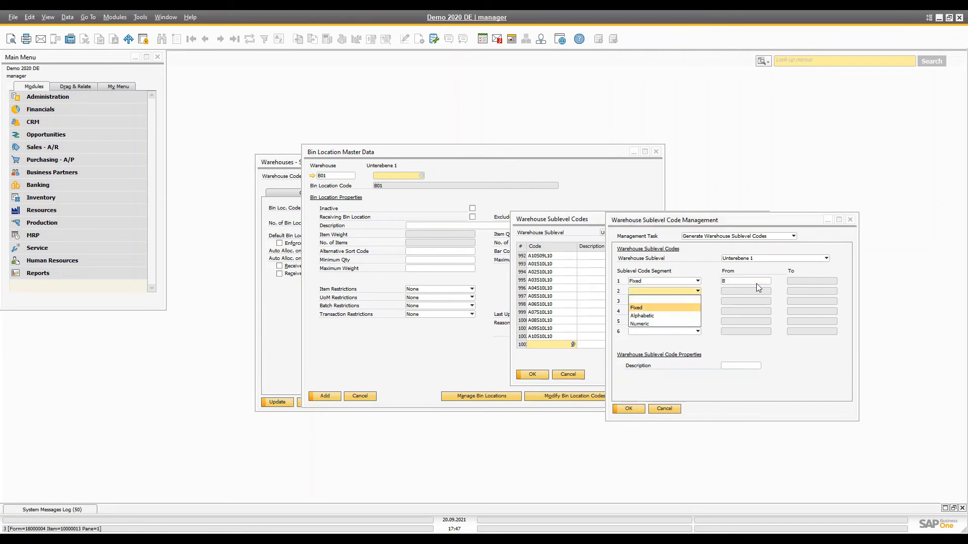
key("Tab")
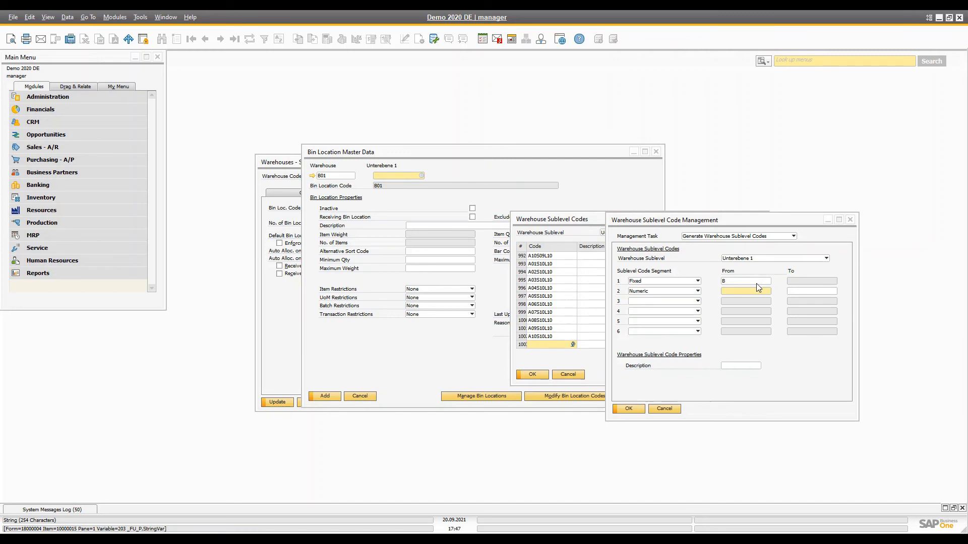
type("1")
key("Tab")
key("Tab")
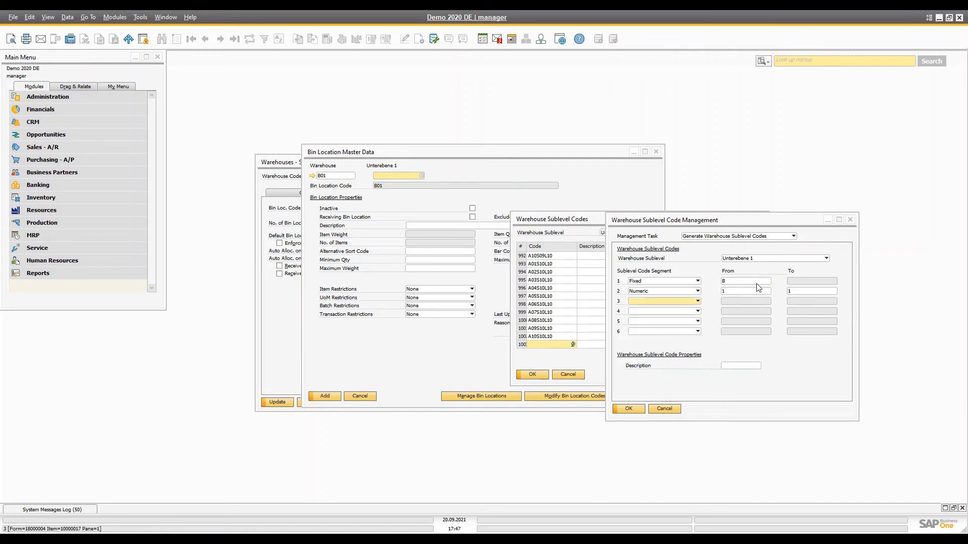
Step: Define sublevel code segment 3 as Fixed with the value S
key("Down")
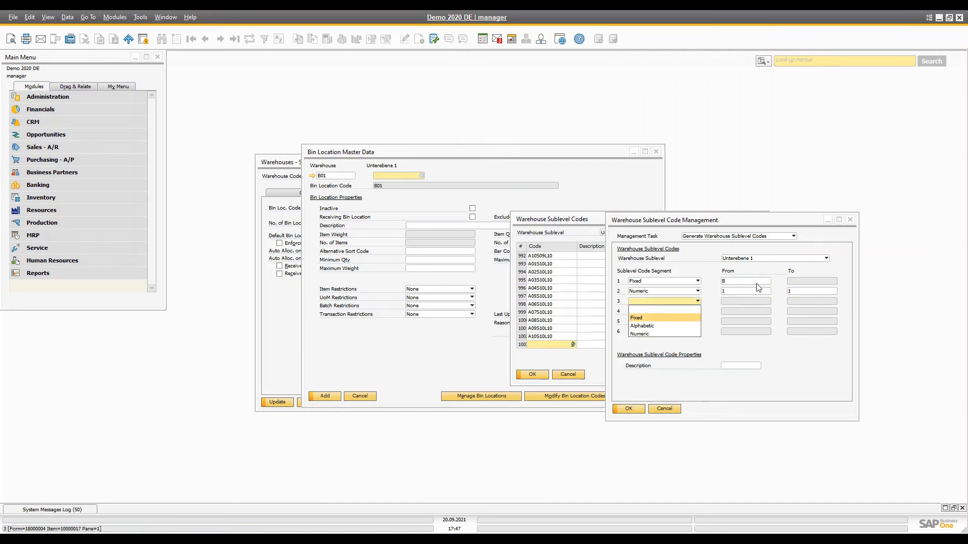
key("Down")
key("Up")
key("Return")
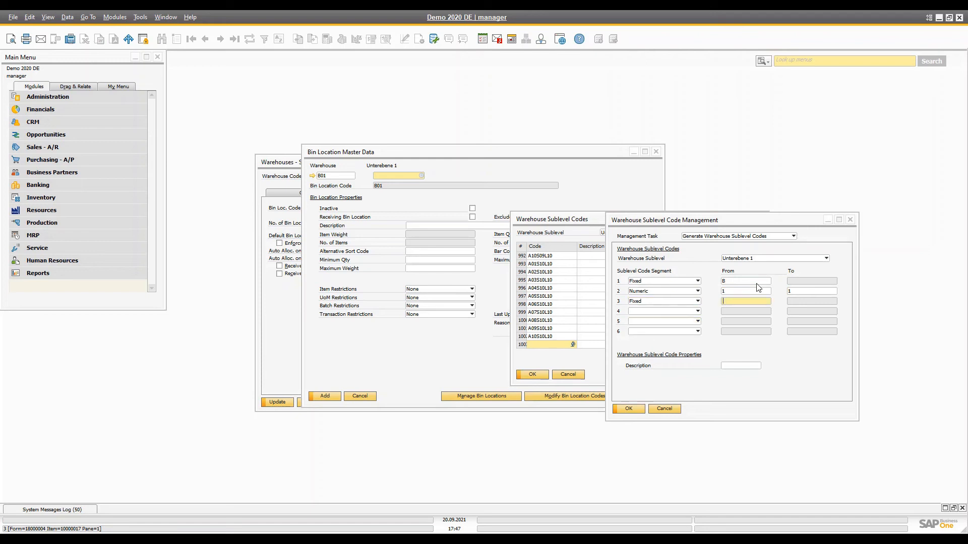
key("Tab")
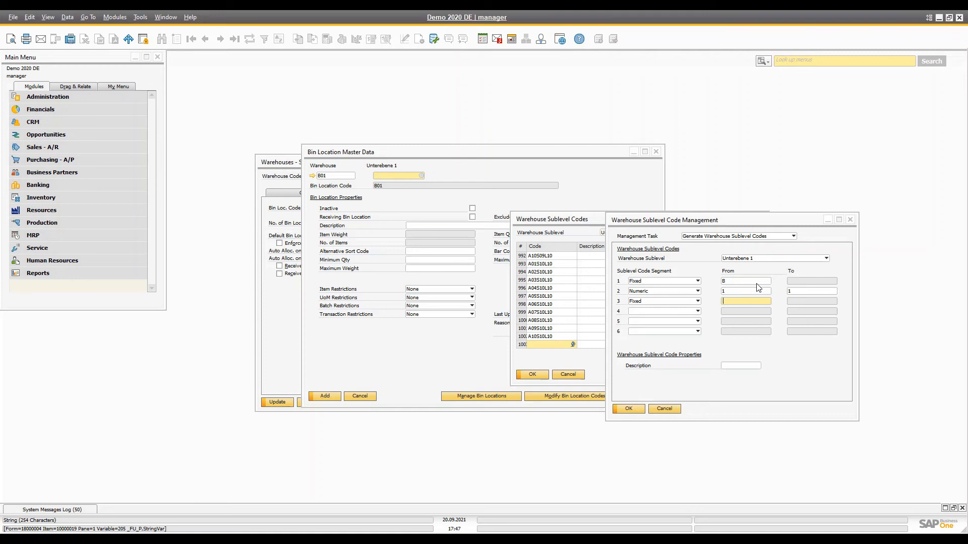
type("S")
key("Tab")
Step: Define sublevel code segment 4 as Numeric, running from 1 to 3
key("Down")
key("Down")
key("Down")
key("Return")
key("Tab")
type("1")
key("Tab")
type("3")
key("Tab")
Step: Define sublevel code segment 5 as Fixed with the value L
key("Down")
key("Down")
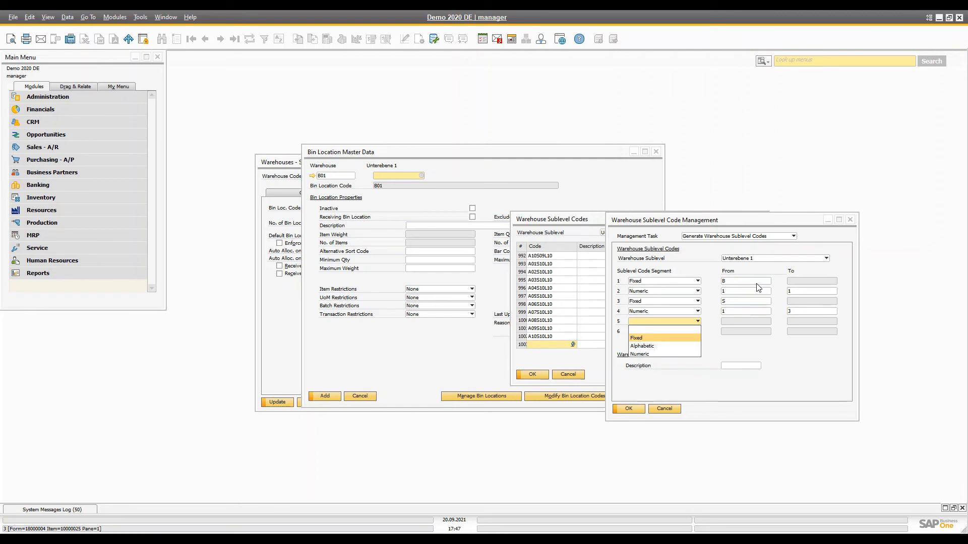
key("Tab")
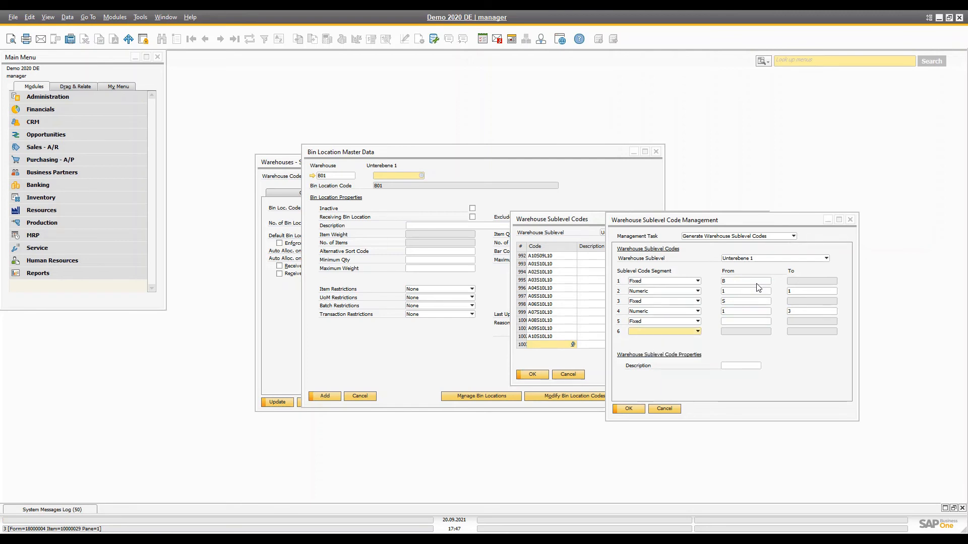
type("L")
key("Tab")
Step: Define sublevel code segment 6 as Numeric, running from 1 to 3
key("Down")
key("Down")
key("Down")
key("Down")
key("Tab")
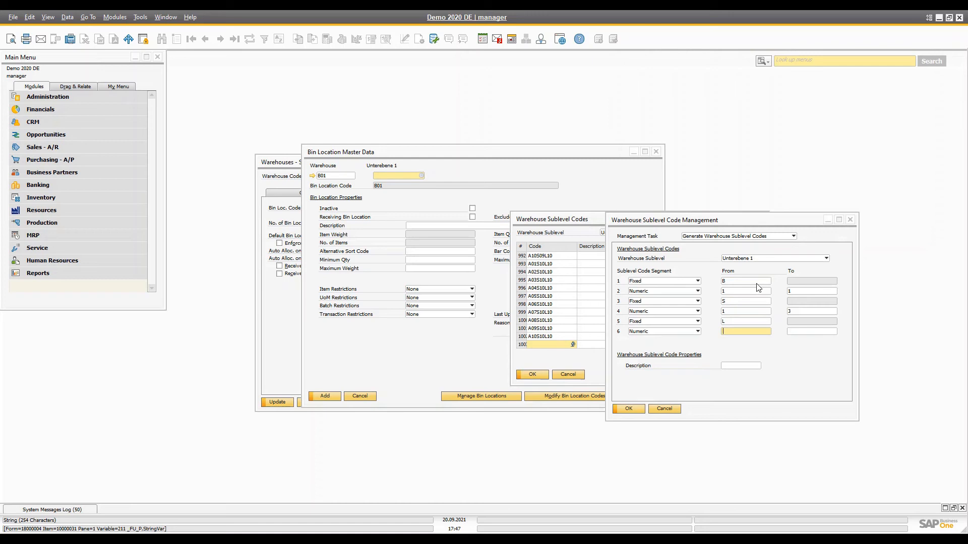
type("1")
key("Tab")
type("3")
key("Tab")
Step: Generate the previewed sublevel codes for Unterebene 1, check the code list and close it
key("Return")
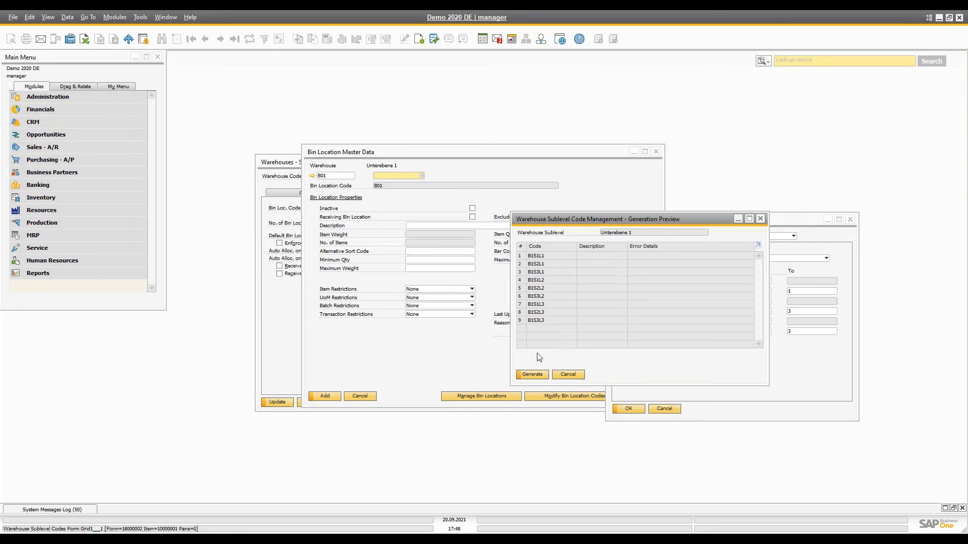
left_click(532, 376)
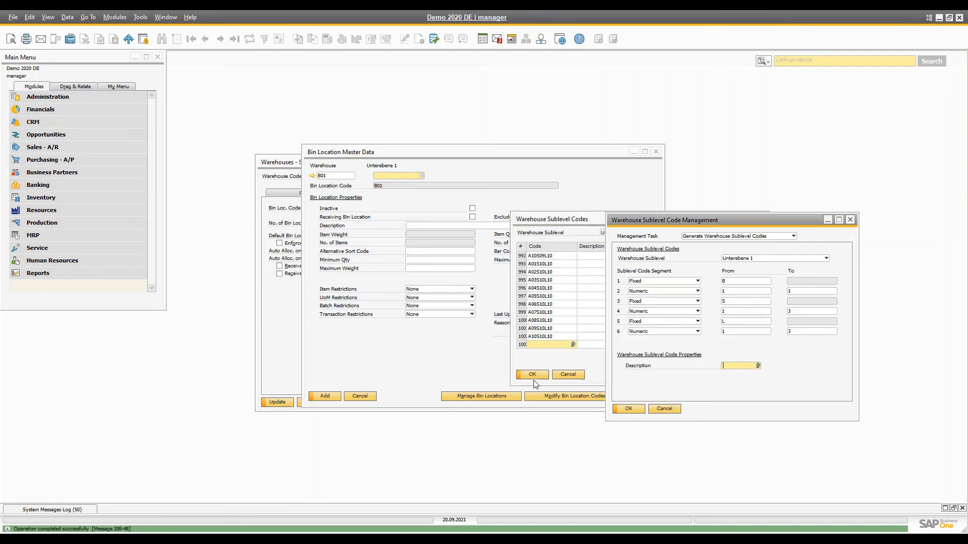
left_click_drag(549, 224, 470, 229)
scroll(501, 326, "up", 2)
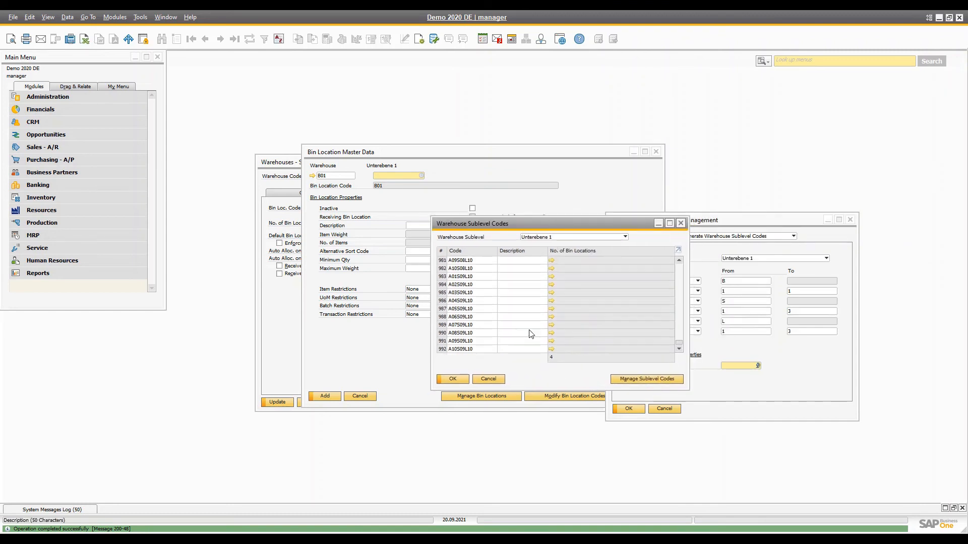
left_click(478, 378)
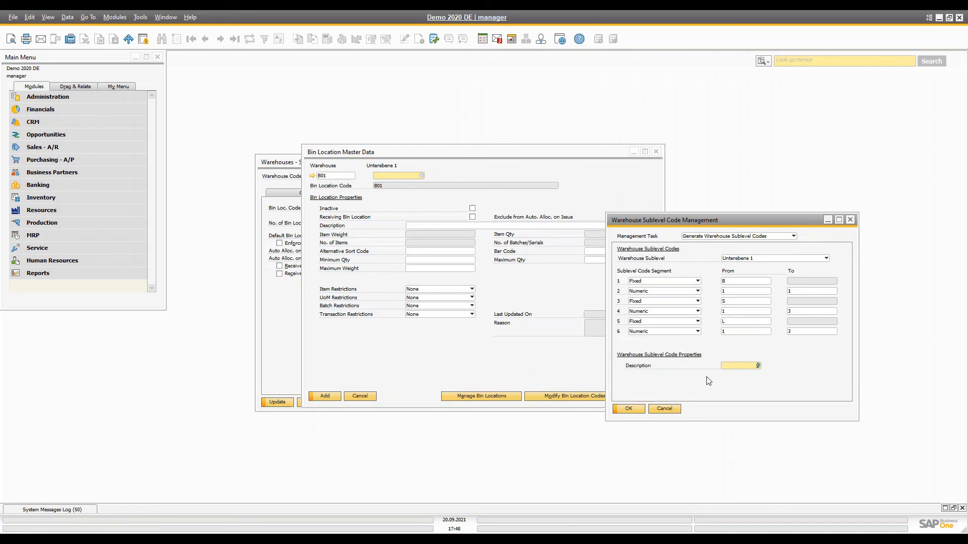
Step: Preview the sublevel code generation once more, cancel it and close the code management
left_click(628, 410)
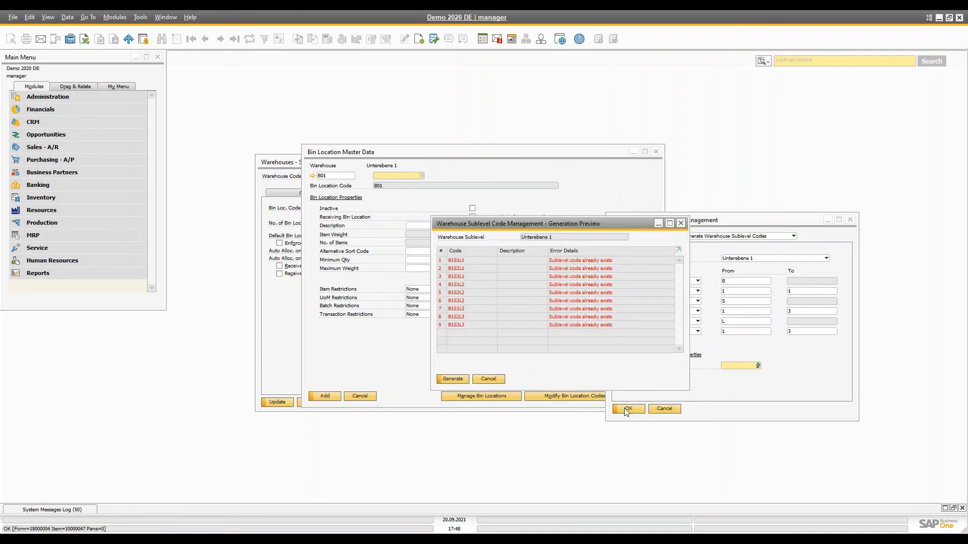
left_click(488, 379)
left_click(664, 408)
Step: Choose sublevel code B1S1L1 for warehouse B01 and add the bin location
left_click(422, 176)
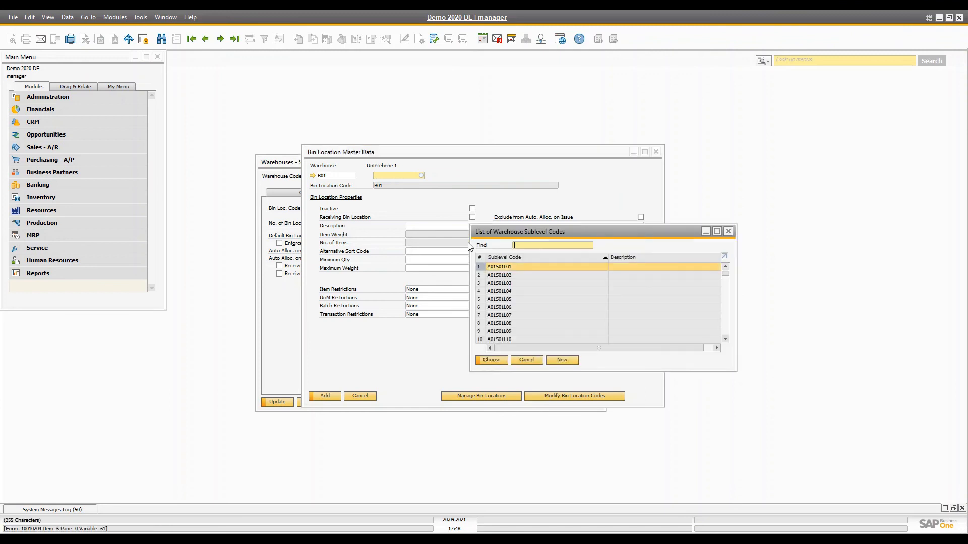
type("b")
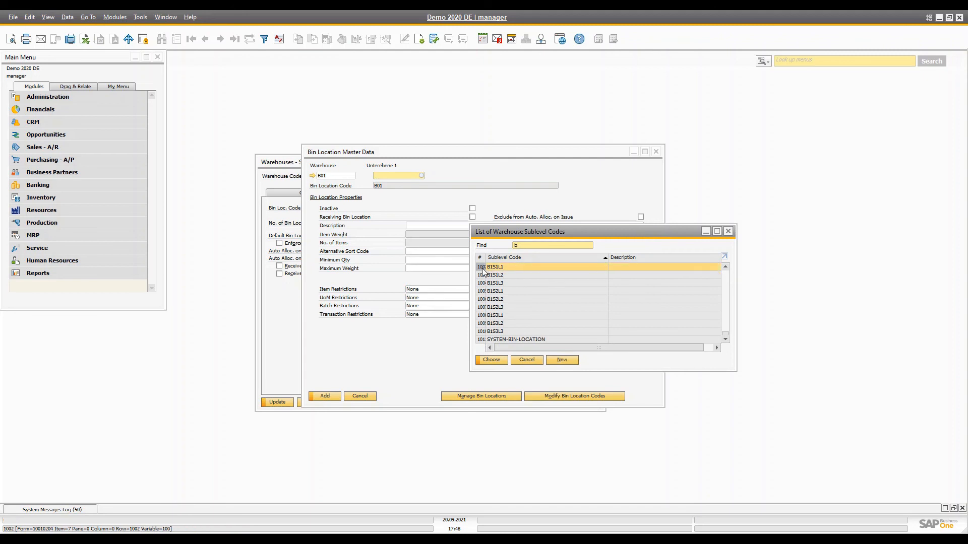
key("Return")
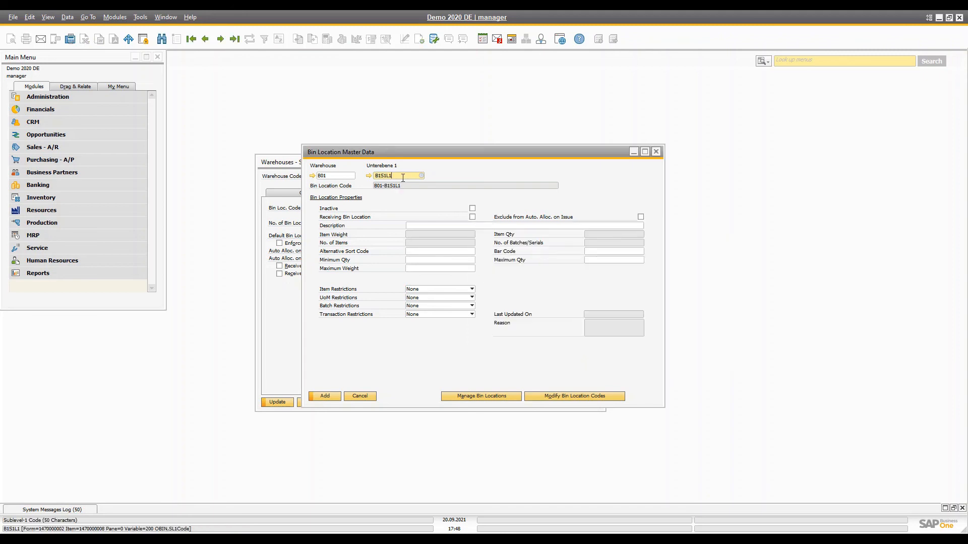
left_click(399, 182)
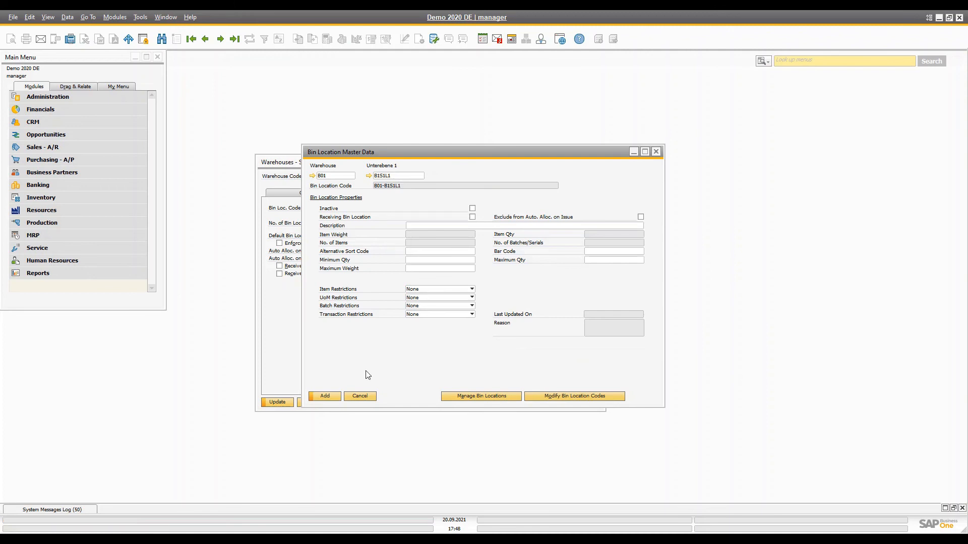
left_click(335, 393)
Step: Update warehouse B01 with B01-B1S1L1 as its default bin location
left_click(409, 235)
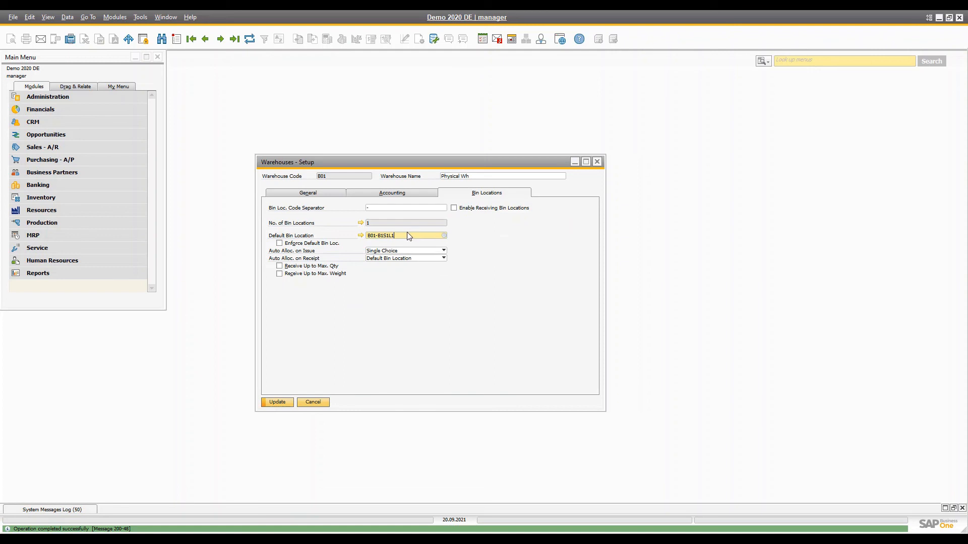
double_click(372, 235)
left_click_drag(377, 235, 398, 236)
left_click(277, 403)
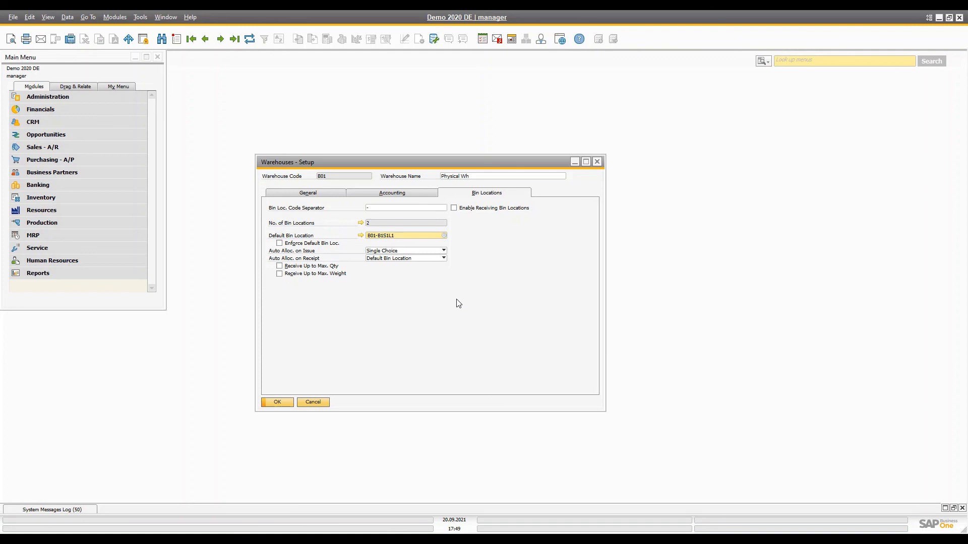
Step: Display the general settings of the drop-ship warehouse D001
left_click(456, 298)
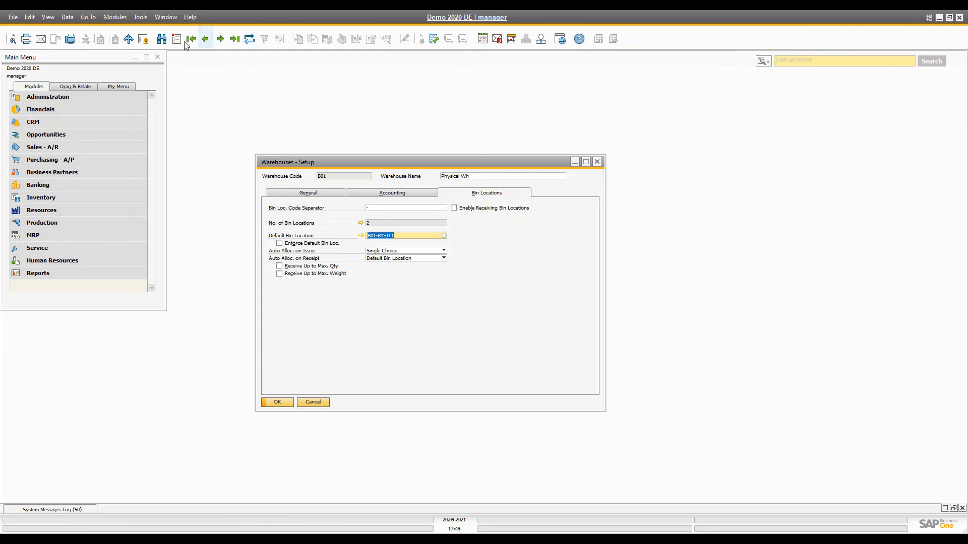
left_click(220, 39)
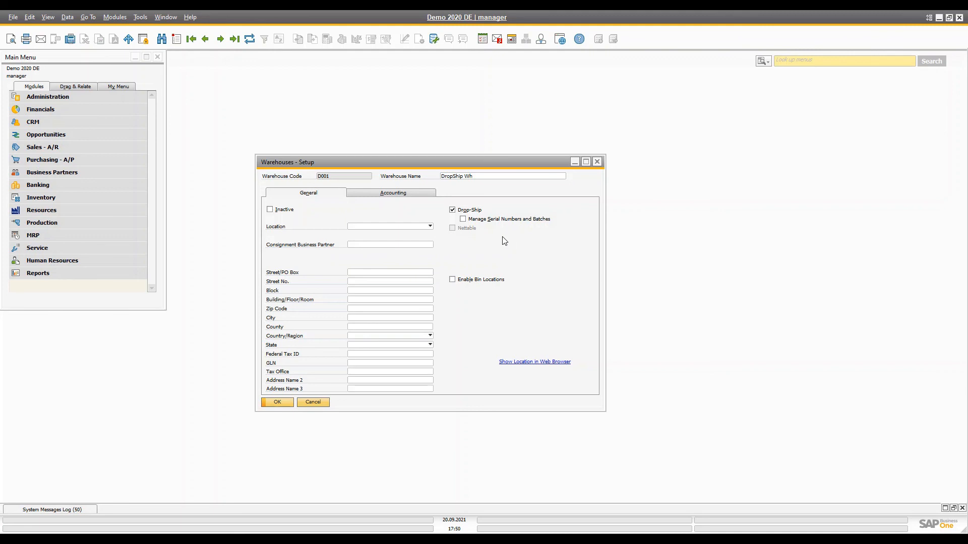
left_click(476, 309)
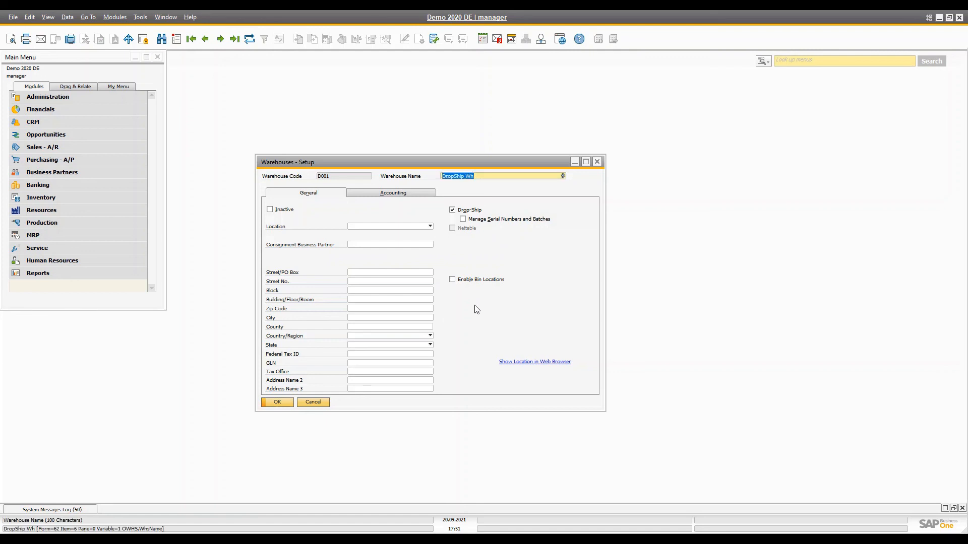